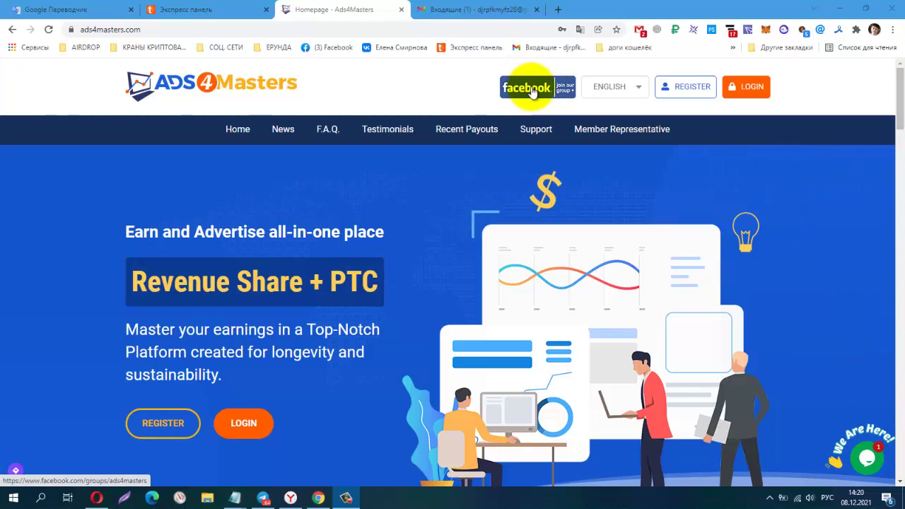
- Review the launching plans on the Ads4Masters homepage and open the site's public payments page
scroll(532, 254, down, 10)
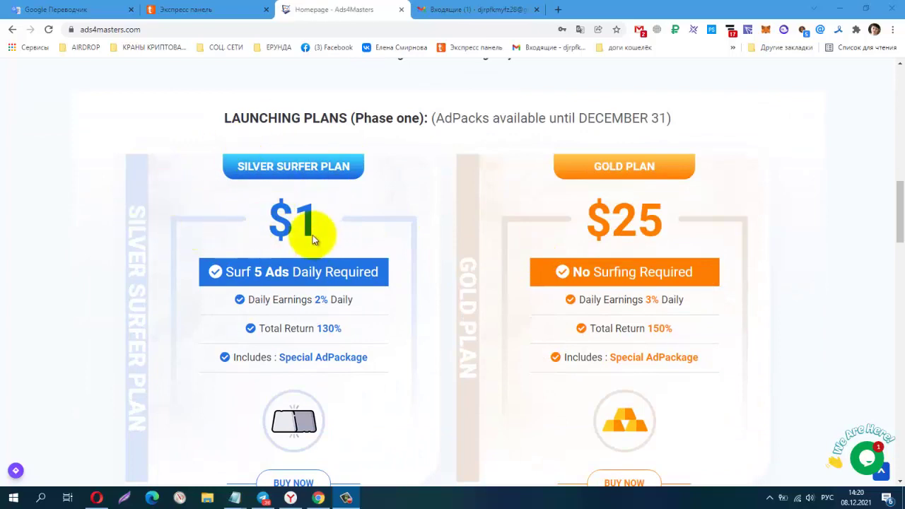
scroll(459, 239, down, 12)
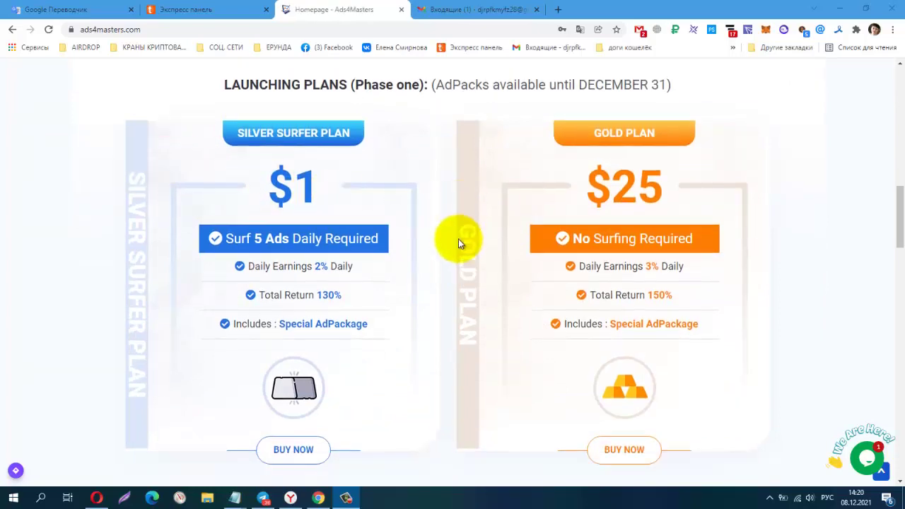
scroll(457, 239, down, 7)
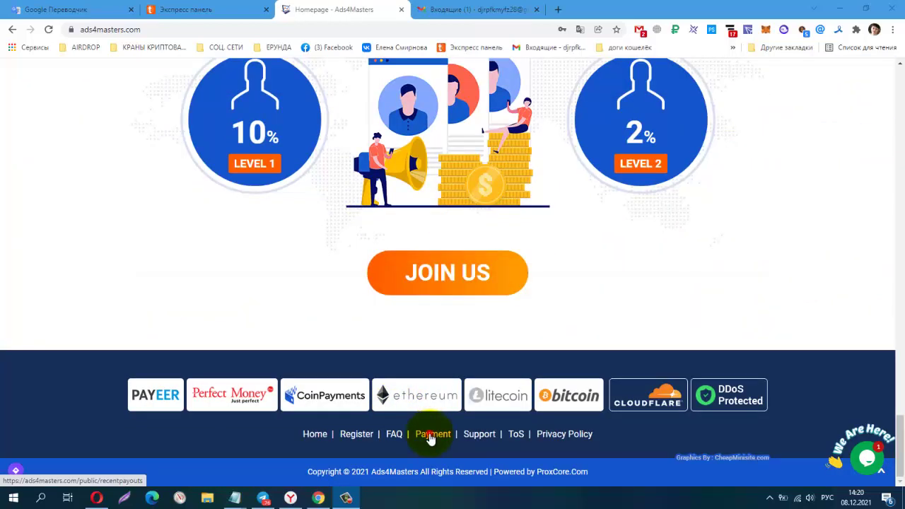
click(432, 435)
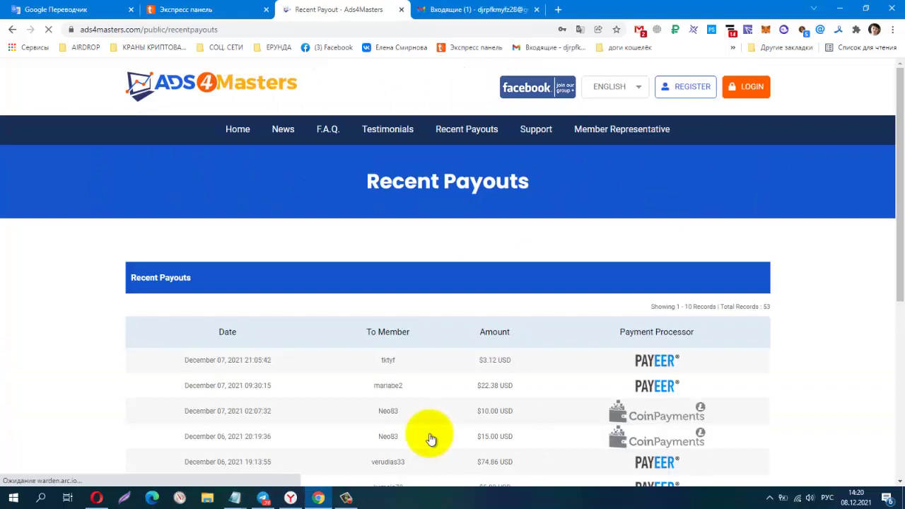
- Examine the date, member and amount of the newest entry in the Recent Payouts table, along with the other payouts
scroll(430, 437, down, 2)
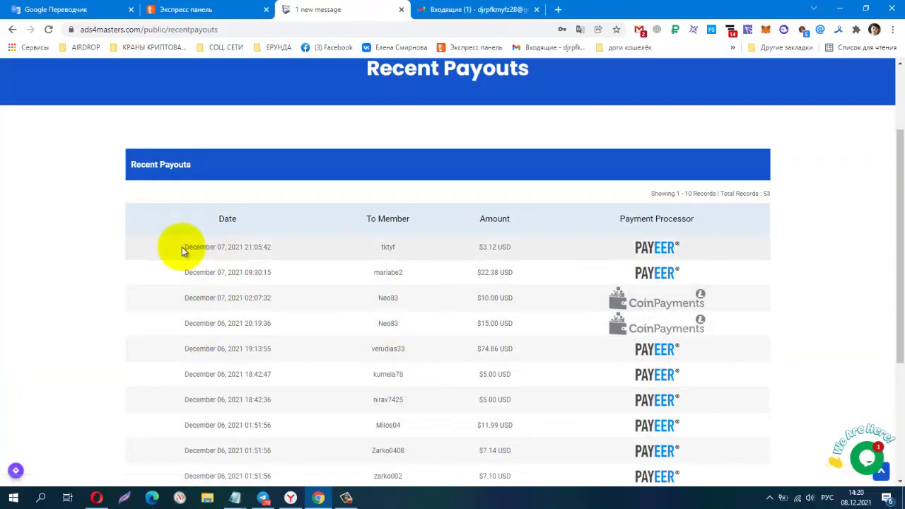
drag(184, 244, 309, 244)
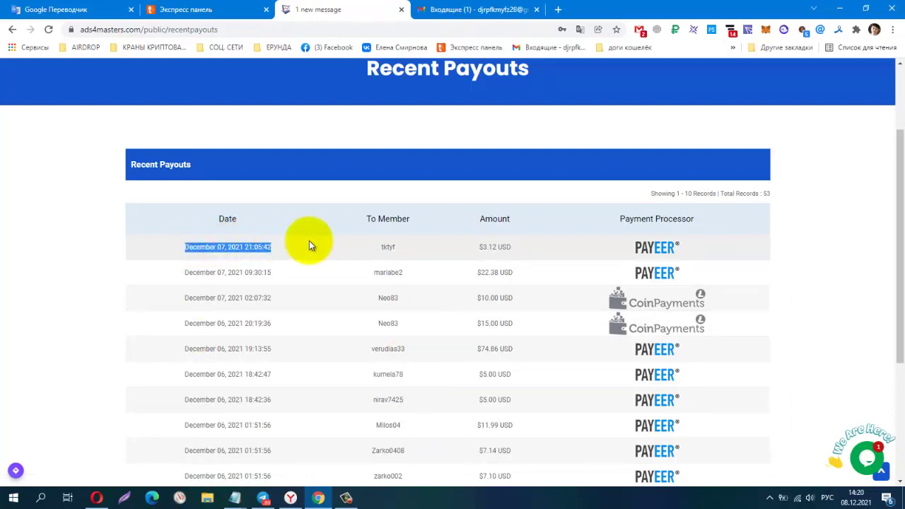
double_click(384, 249)
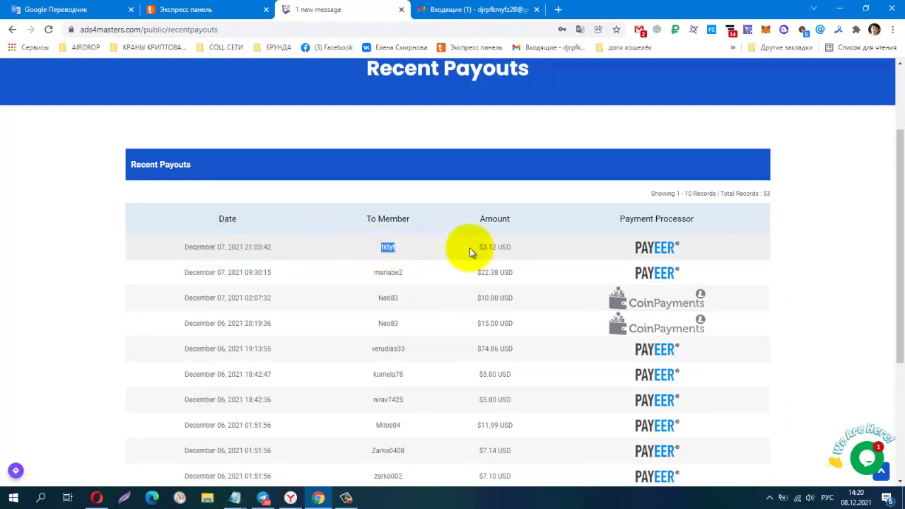
drag(484, 247, 521, 248)
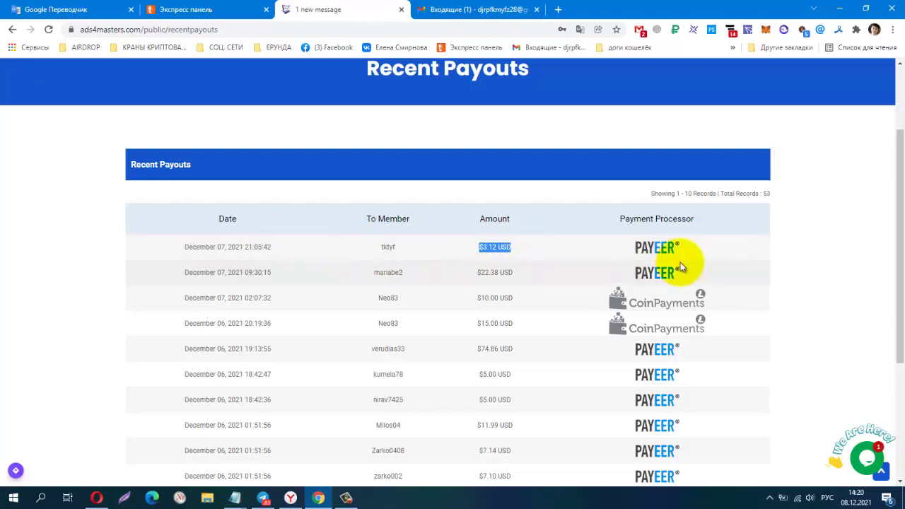
scroll(739, 264, down, 2)
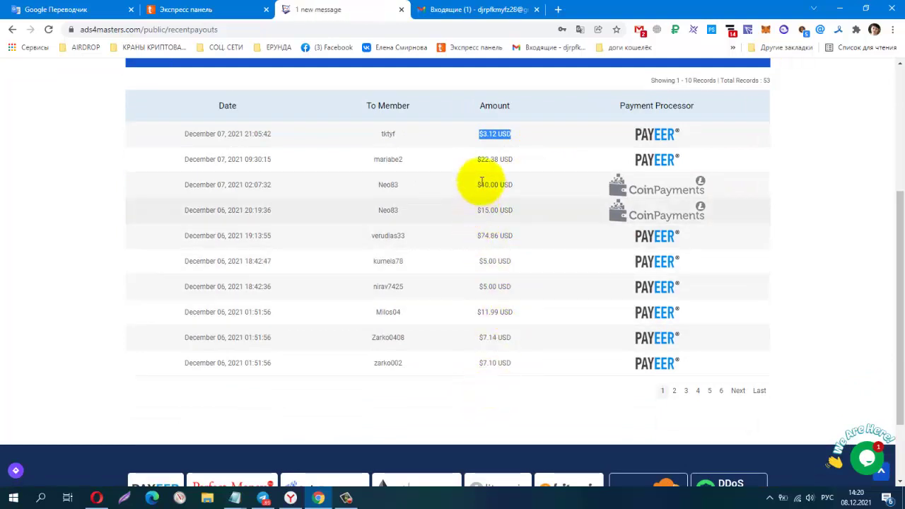
scroll(509, 219, up, 3)
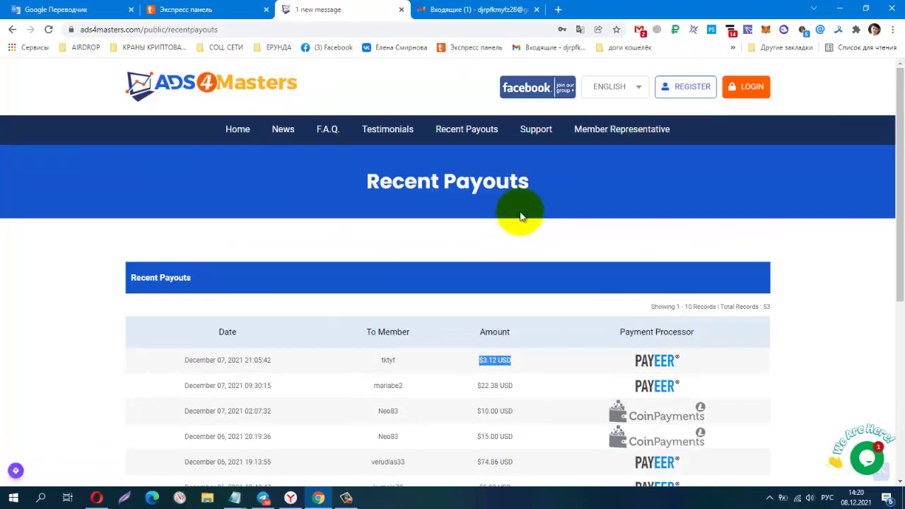
- Log in to the member account with the saved credentials and dismiss the Facebook Group notice
click(754, 92)
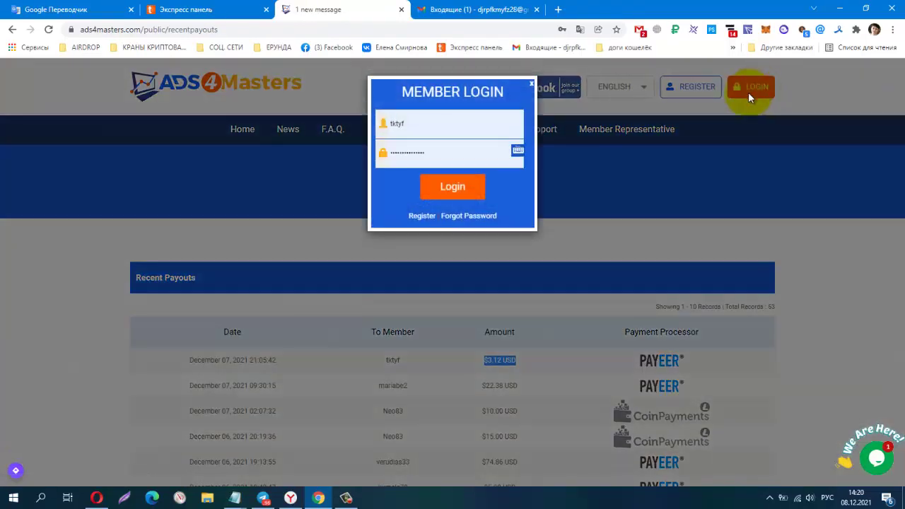
click(451, 190)
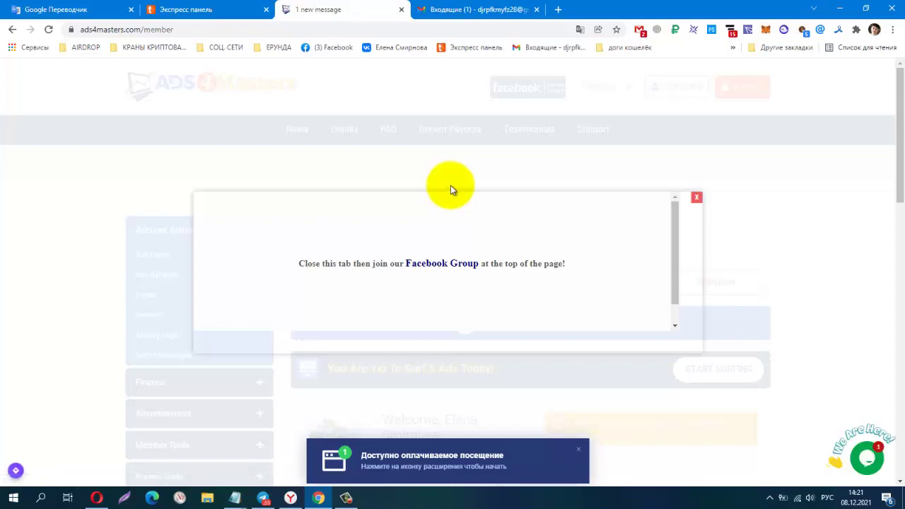
click(698, 203)
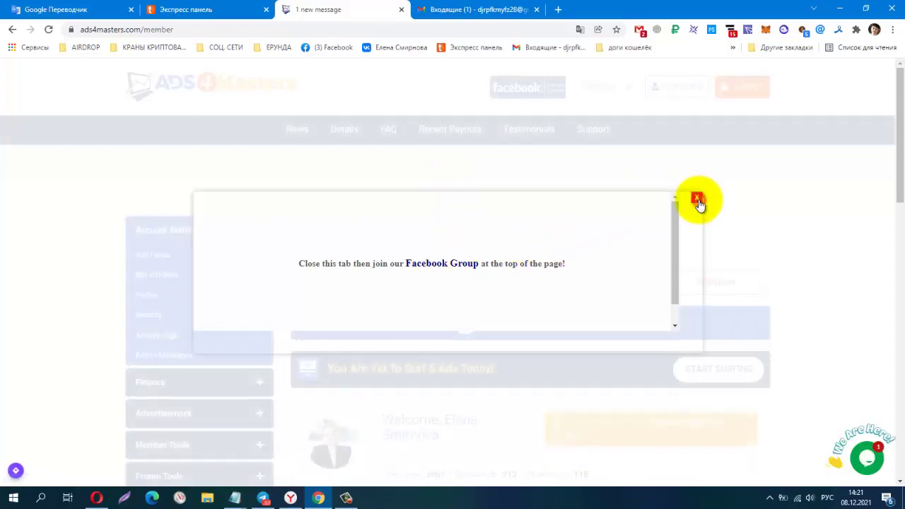
- Open the list of PTC ads from the member overview and look through the ads on offer
scroll(855, 287, down, 1)
scroll(855, 284, down, 1)
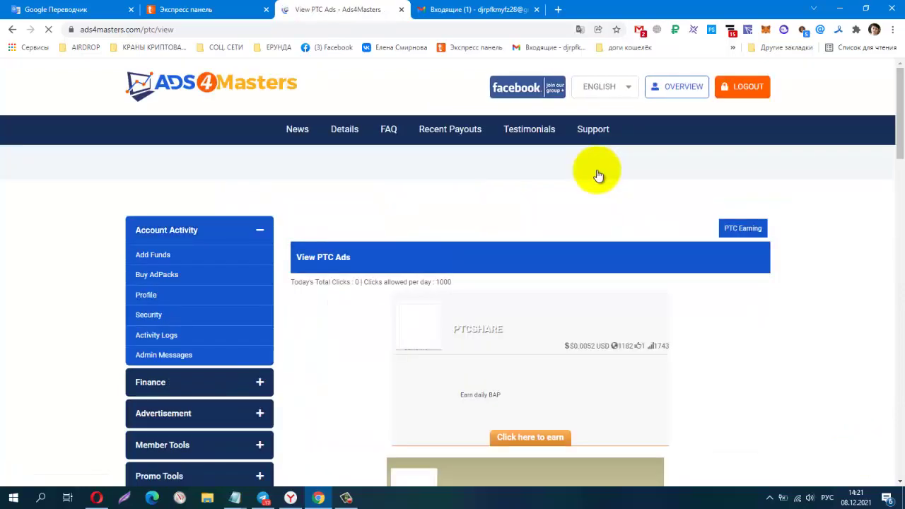
scroll(596, 176, down, 5)
scroll(596, 175, down, 12)
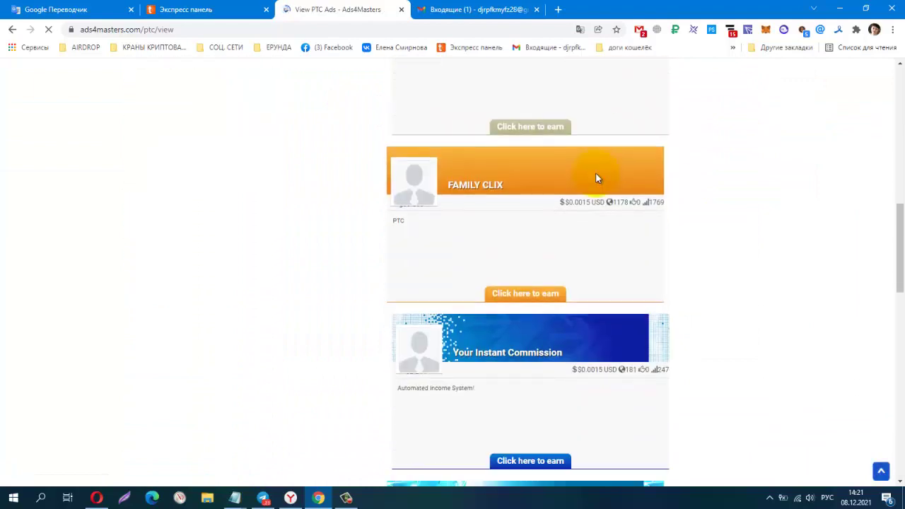
scroll(596, 179, up, 12)
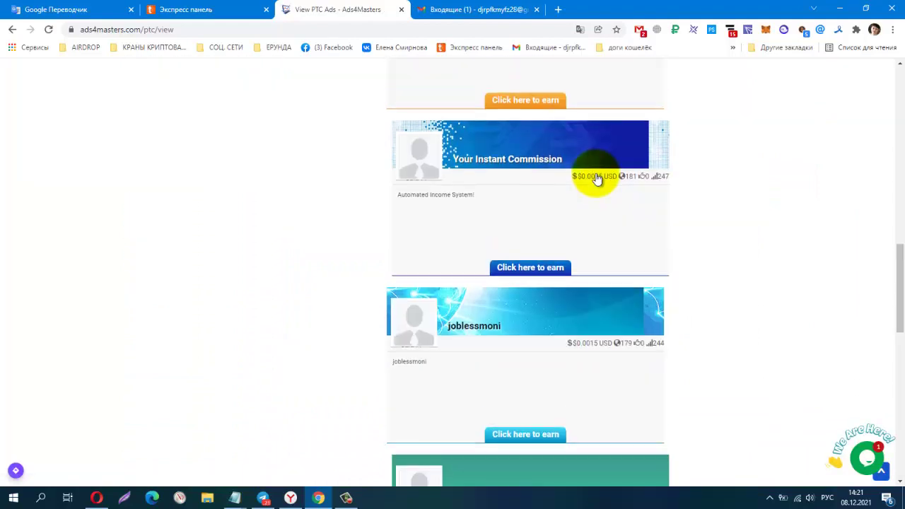
scroll(596, 179, up, 3)
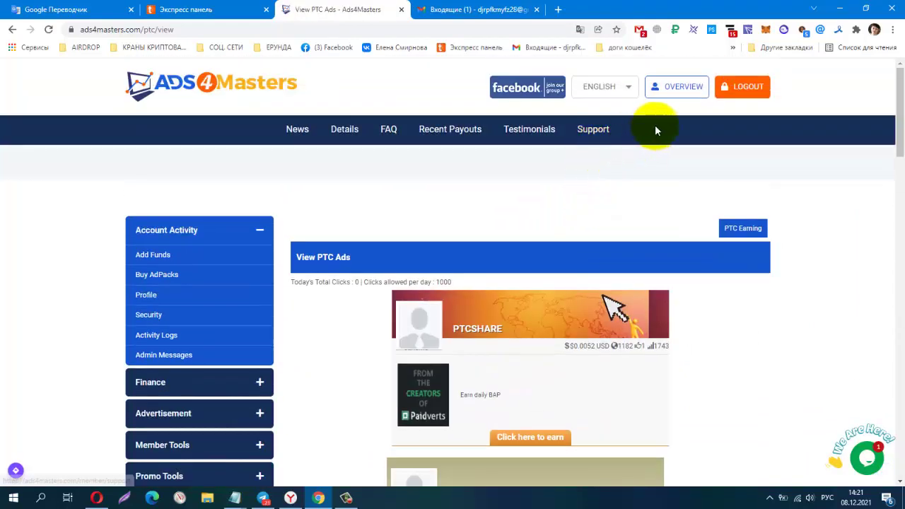
- Return to the member overview and check the earning balance breakdown by payment processor
click(677, 98)
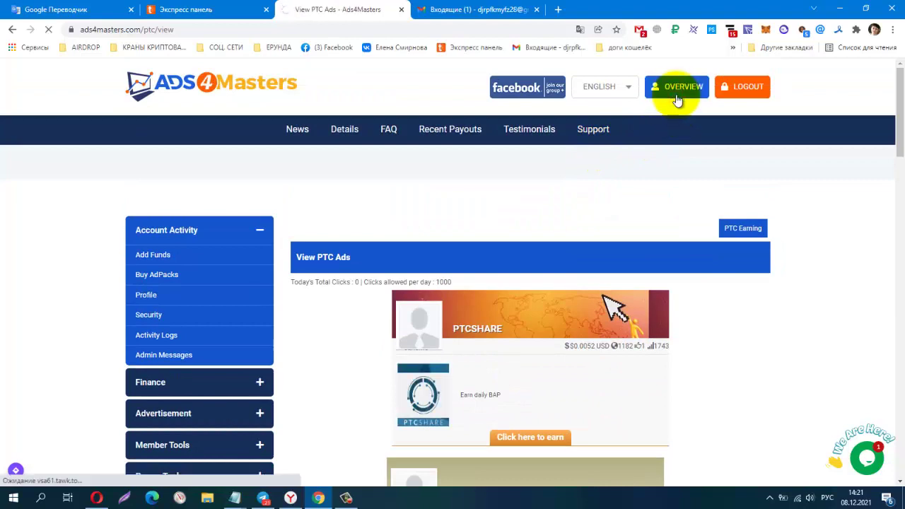
scroll(628, 190, down, 4)
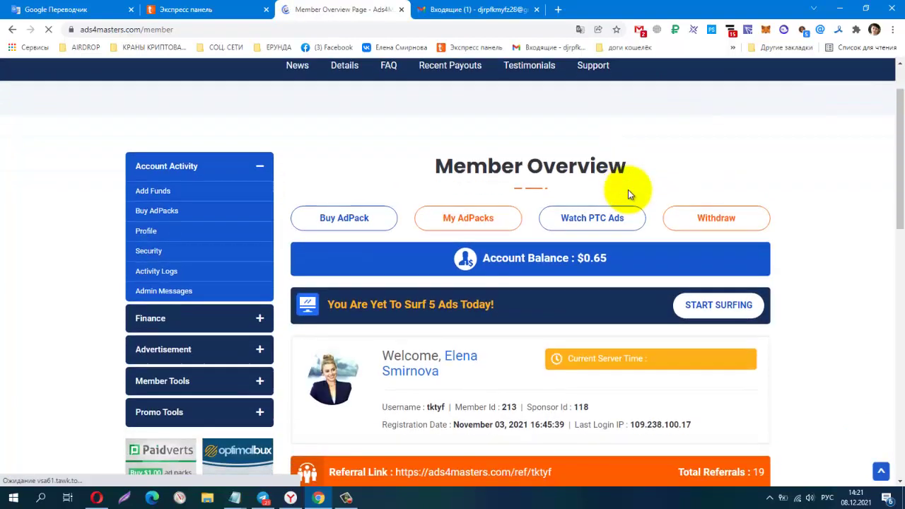
scroll(628, 189, down, 3)
scroll(535, 236, down, 2)
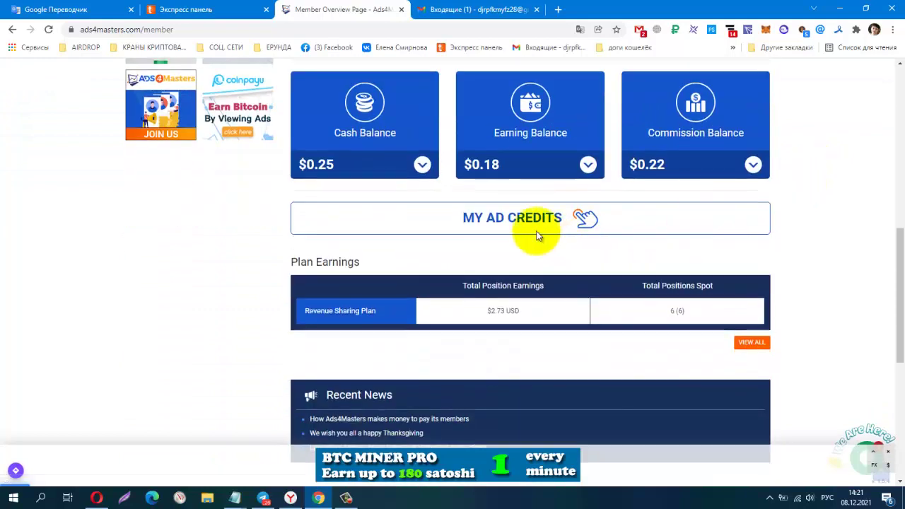
click(479, 167)
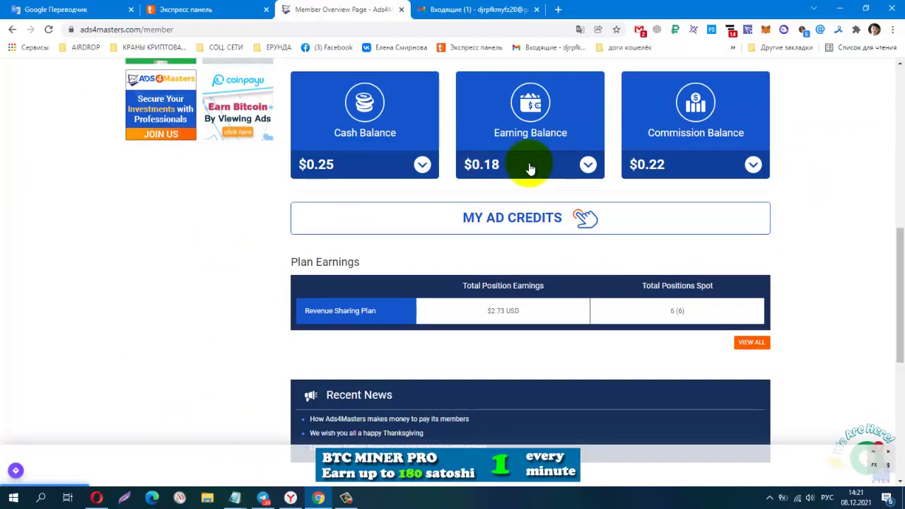
click(532, 167)
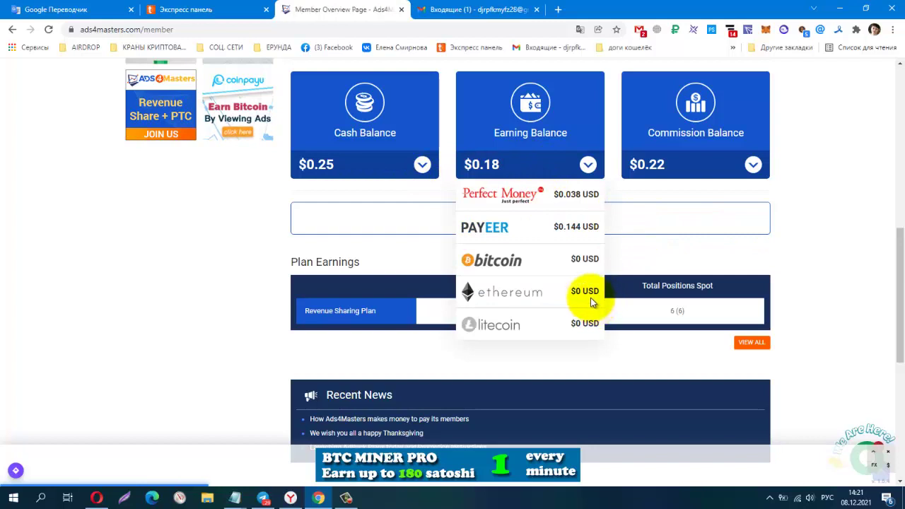
click(819, 259)
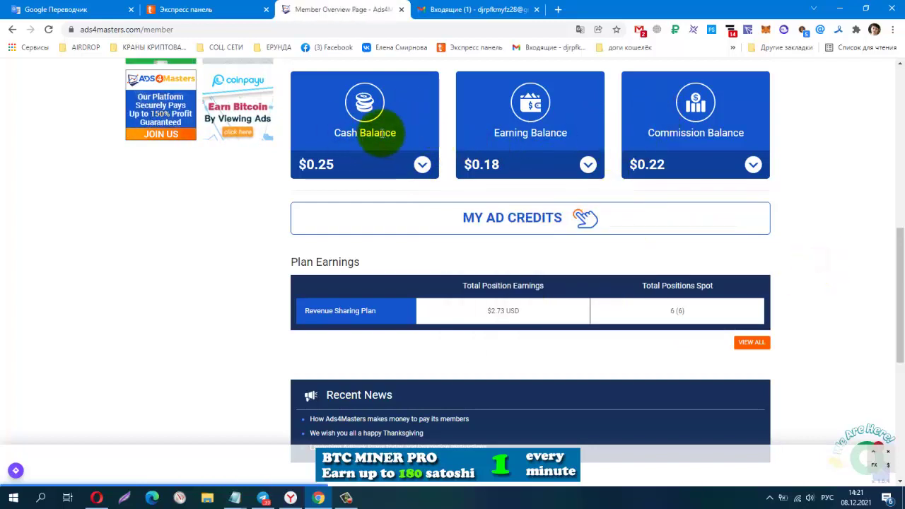
- Open the account's own AdPacks from the member overview and examine the revenue earning history
scroll(371, 162, down, 3)
scroll(371, 162, up, 6)
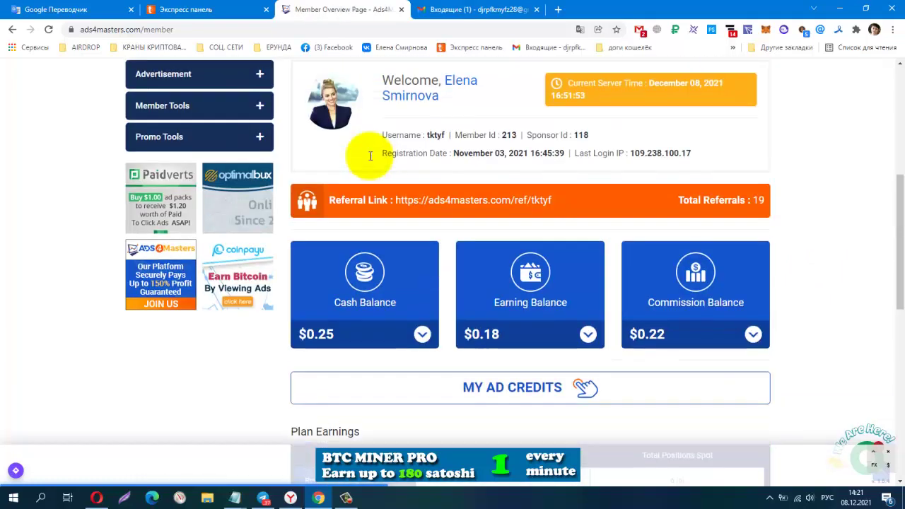
scroll(569, 278, up, 3)
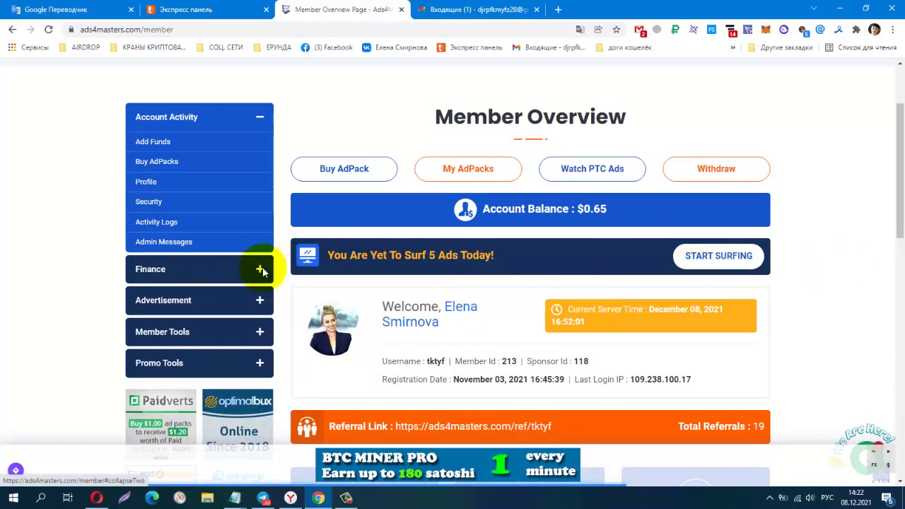
click(461, 170)
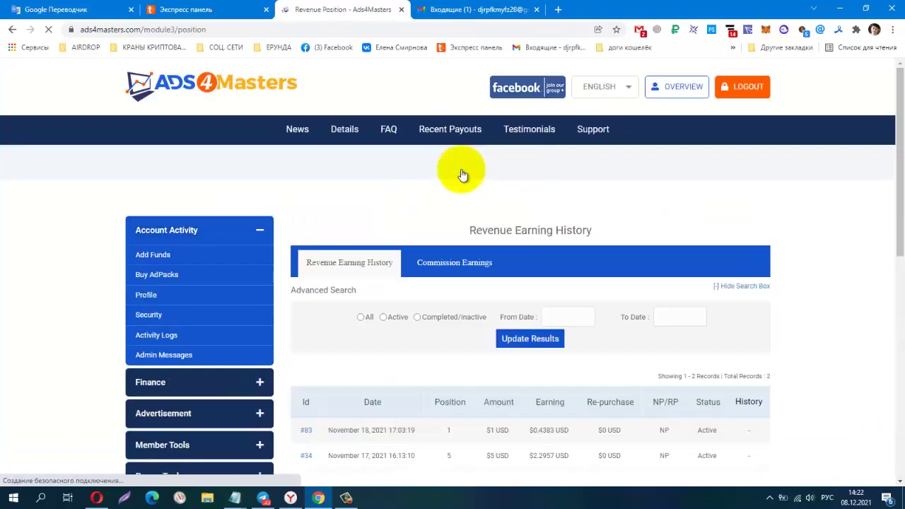
scroll(461, 173, down, 2)
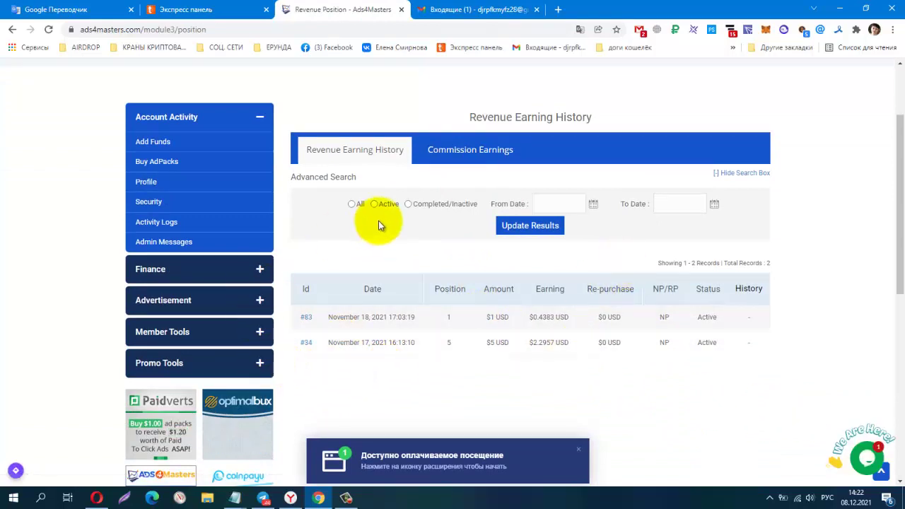
- Open the withdrawal history in the Finance section and examine the date and amount of the Payeer withdrawal
click(256, 269)
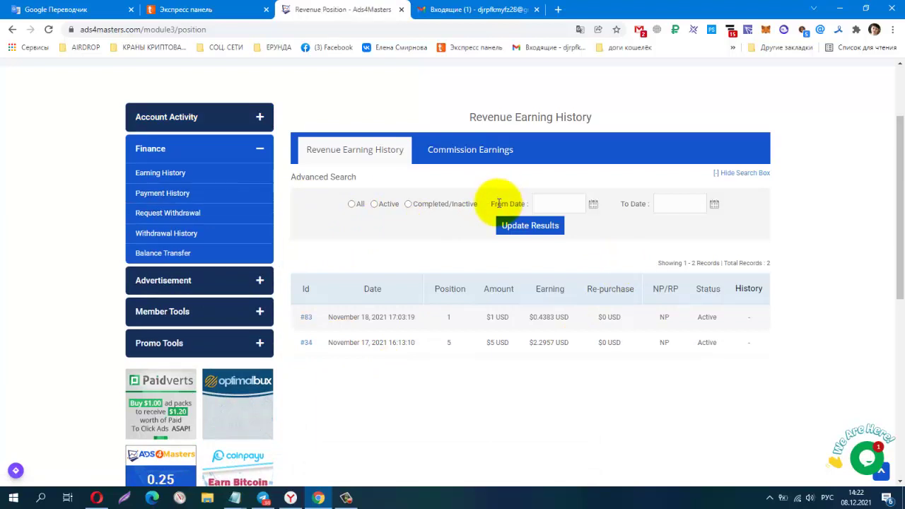
click(180, 234)
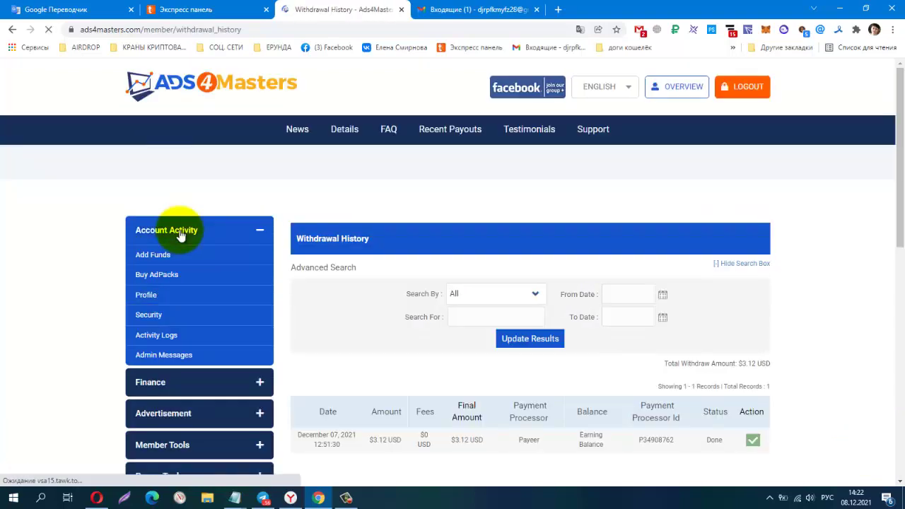
scroll(181, 236, down, 2)
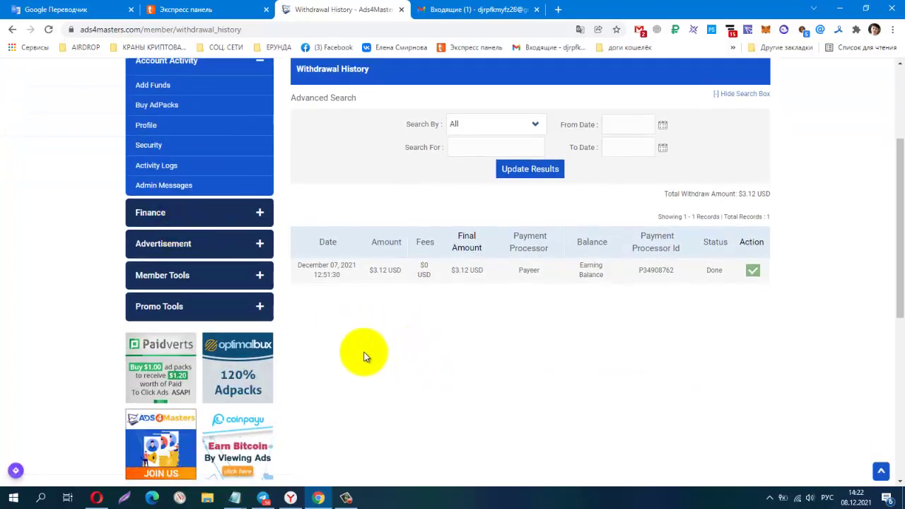
drag(294, 268, 404, 272)
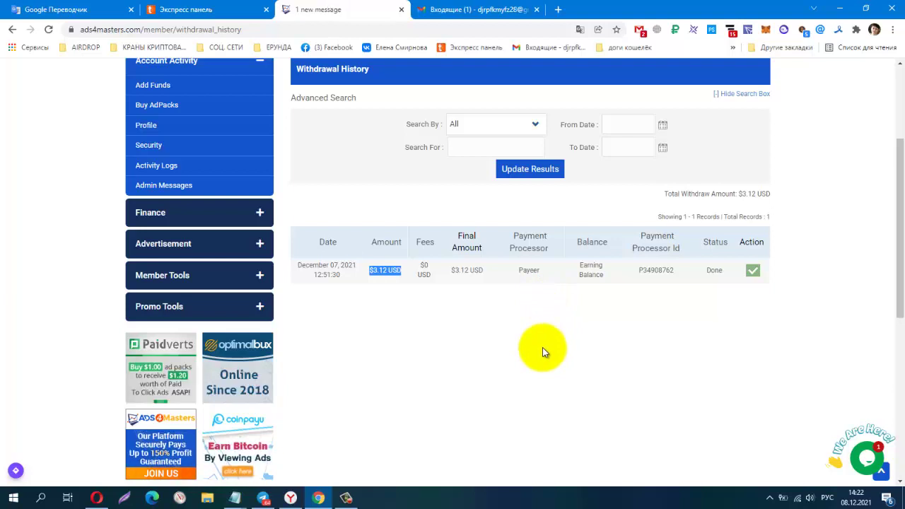
scroll(542, 347, up, 3)
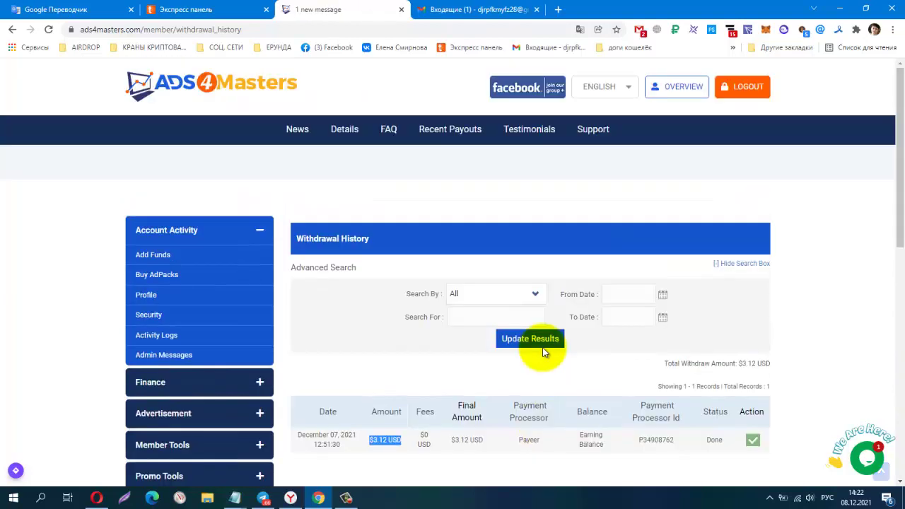
- Go back to the member overview and open the withdrawal request page
click(683, 90)
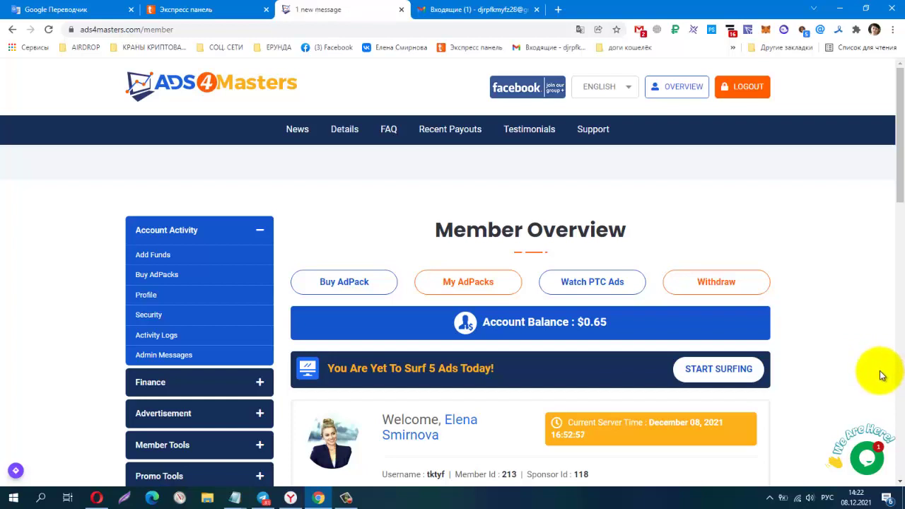
scroll(880, 370, down, 1)
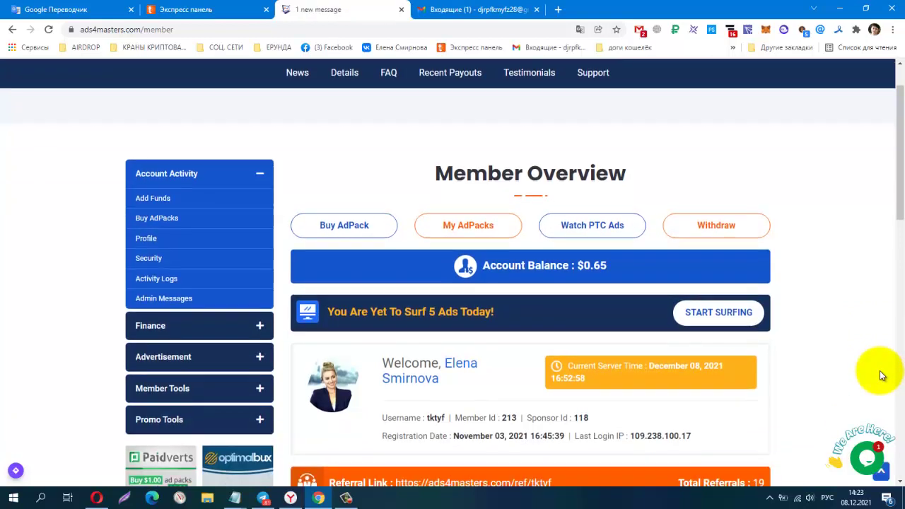
click(713, 235)
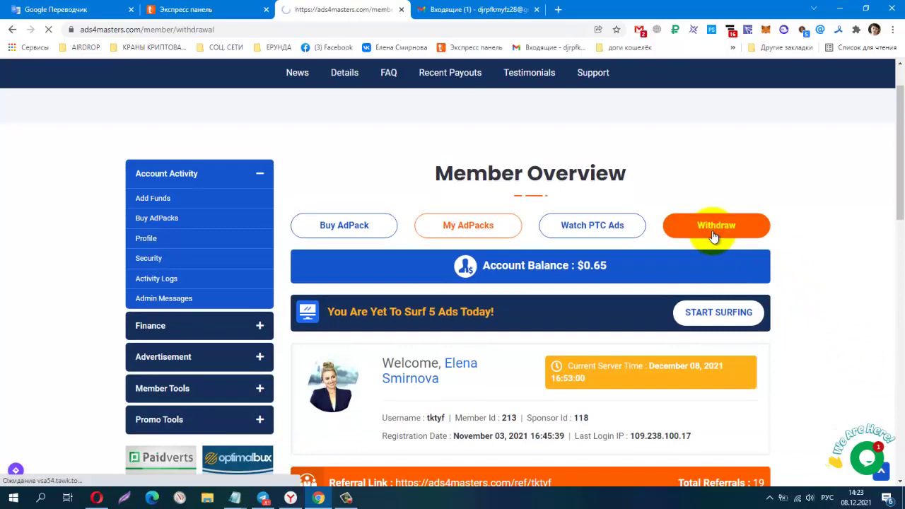
- Check the minimum withdrawal amount in the request form and highlight the Earning Balance heading in the current balance table
scroll(714, 236, down, 1)
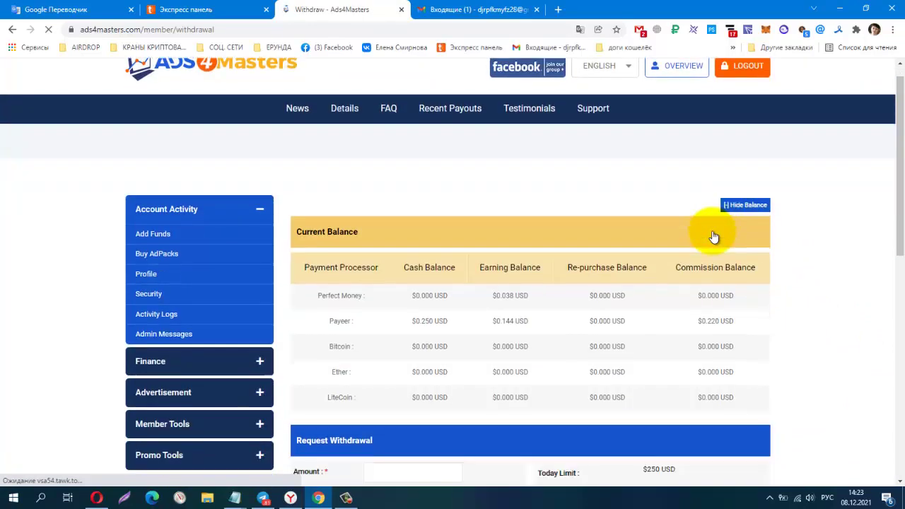
scroll(714, 236, down, 4)
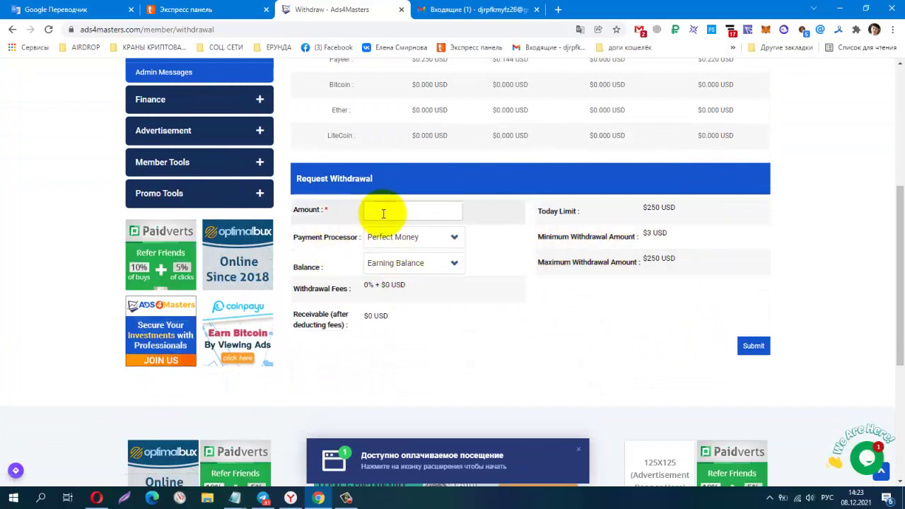
drag(639, 233, 667, 233)
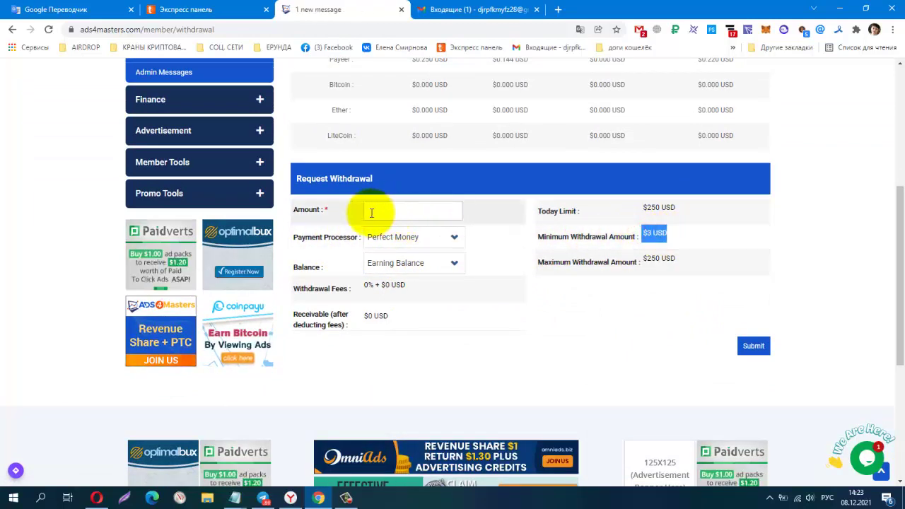
scroll(452, 209, up, 3)
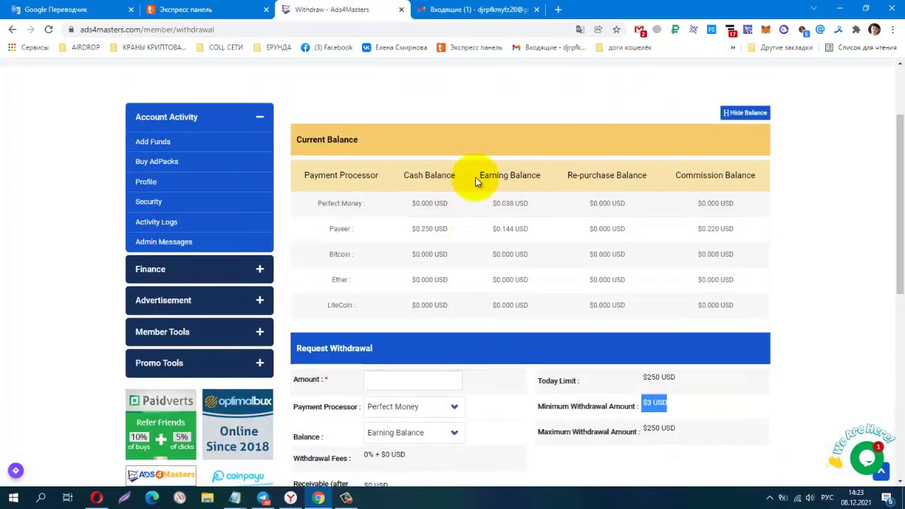
drag(476, 178, 539, 176)
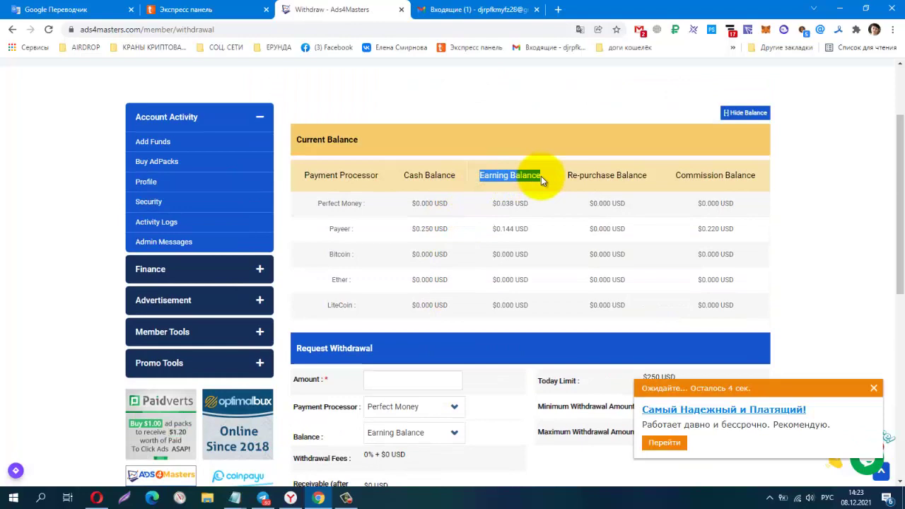
- Check the Balance selection in the withdrawal request form and compare it with the current balances per payment processor
scroll(394, 238, down, 3)
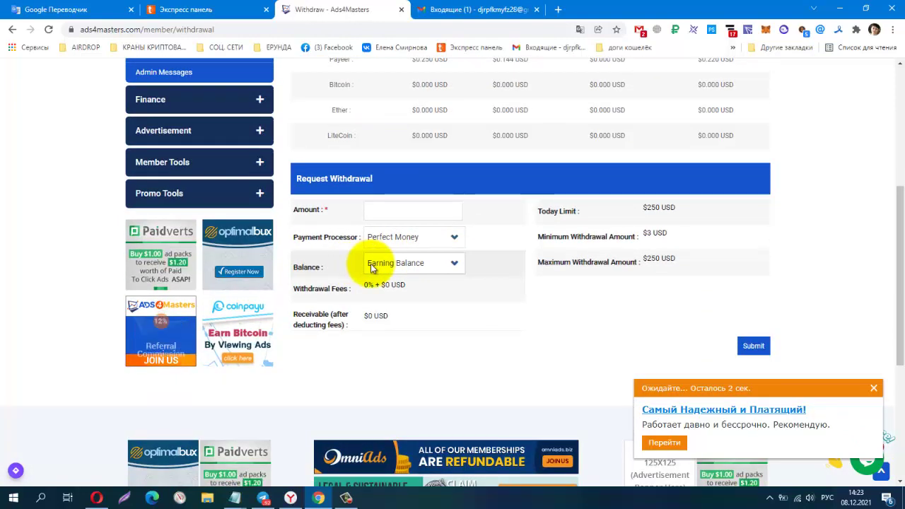
click(444, 265)
click(444, 266)
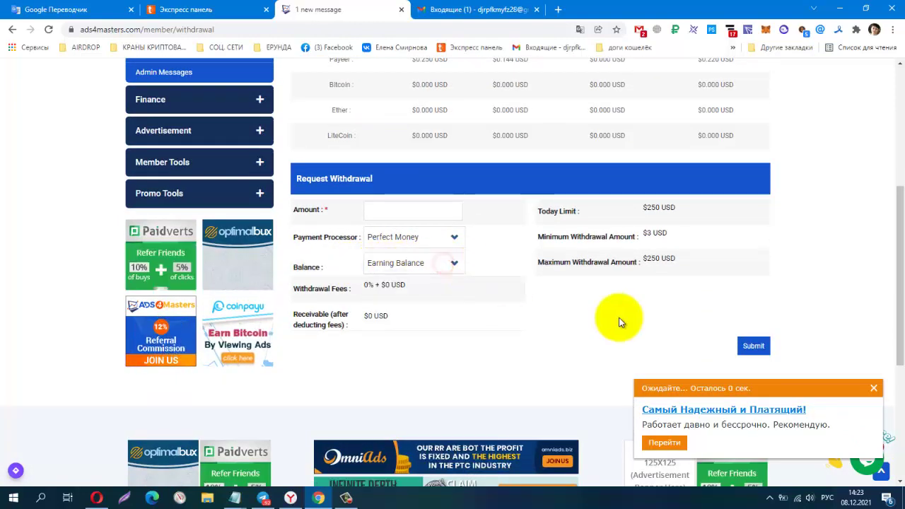
scroll(540, 368, down, 1)
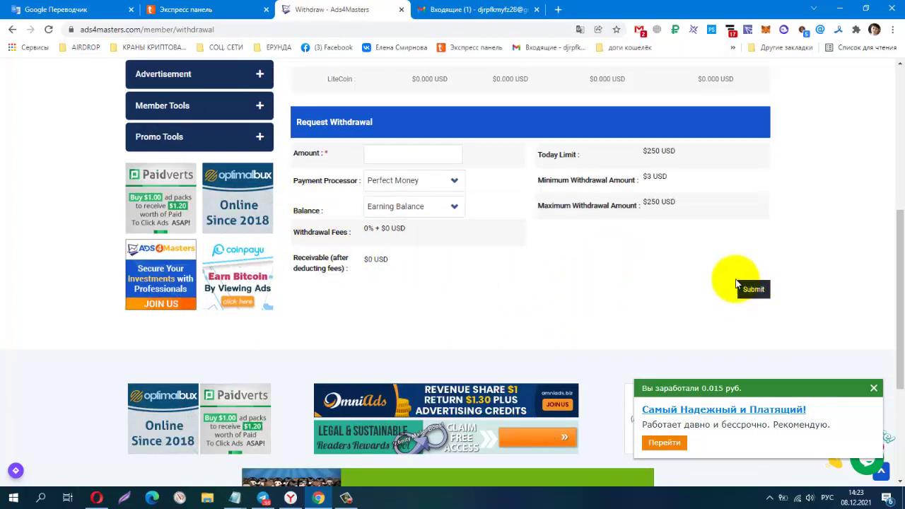
scroll(651, 304, up, 2)
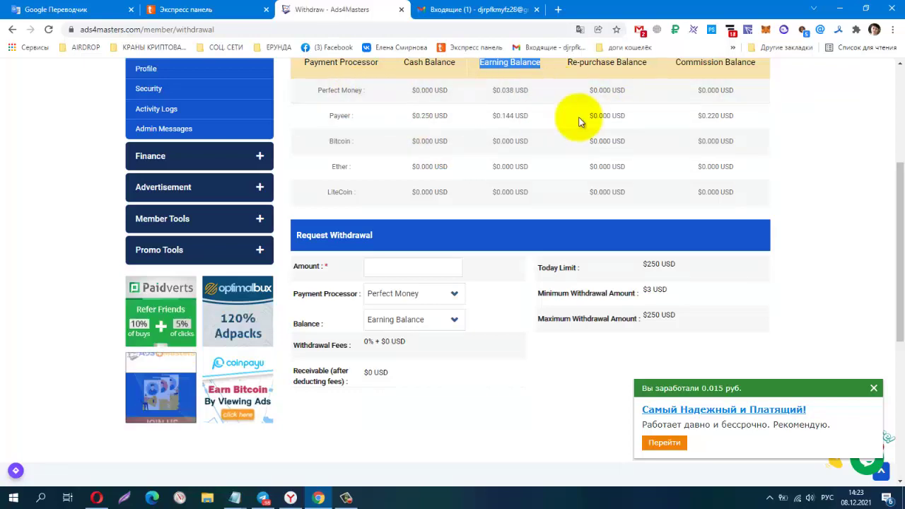
scroll(895, 172, down, 1)
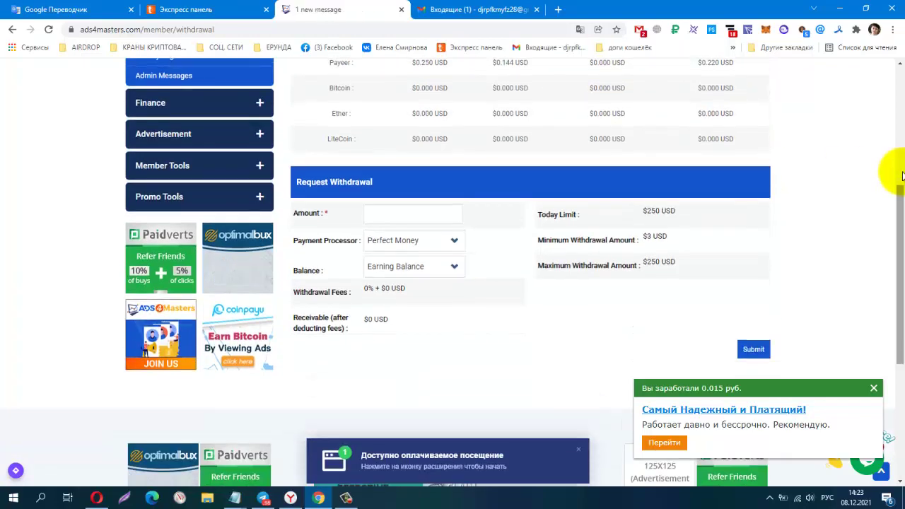
scroll(901, 175, up, 5)
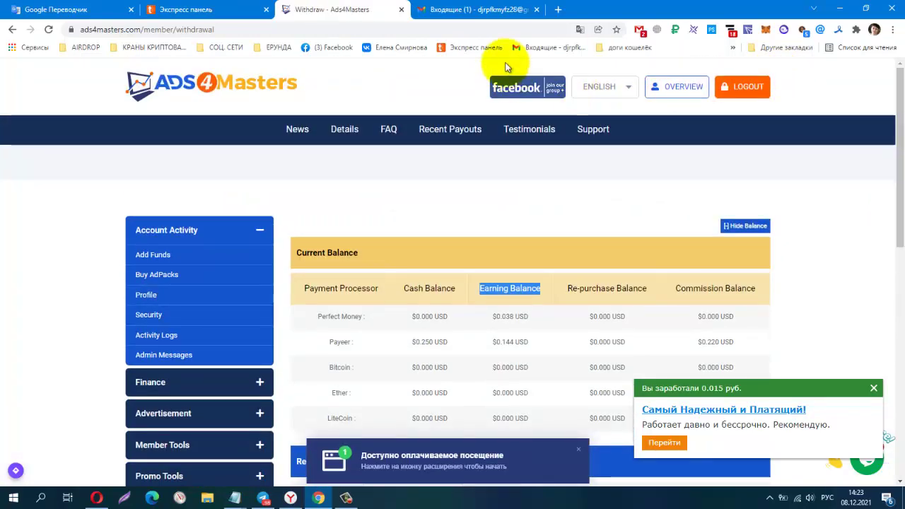
- Switch to Gmail, open the Ads4Masters email about the processed withdrawal request and highlight the withdrawn amount
click(424, 10)
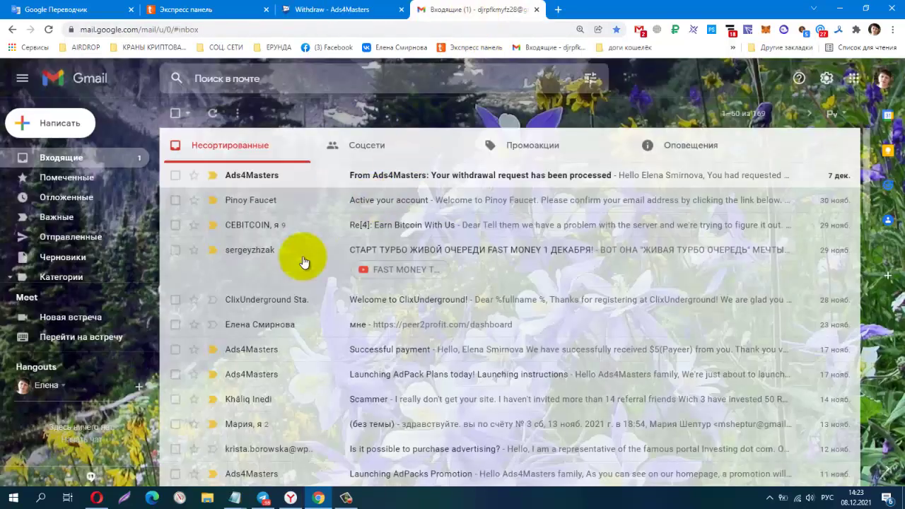
click(517, 181)
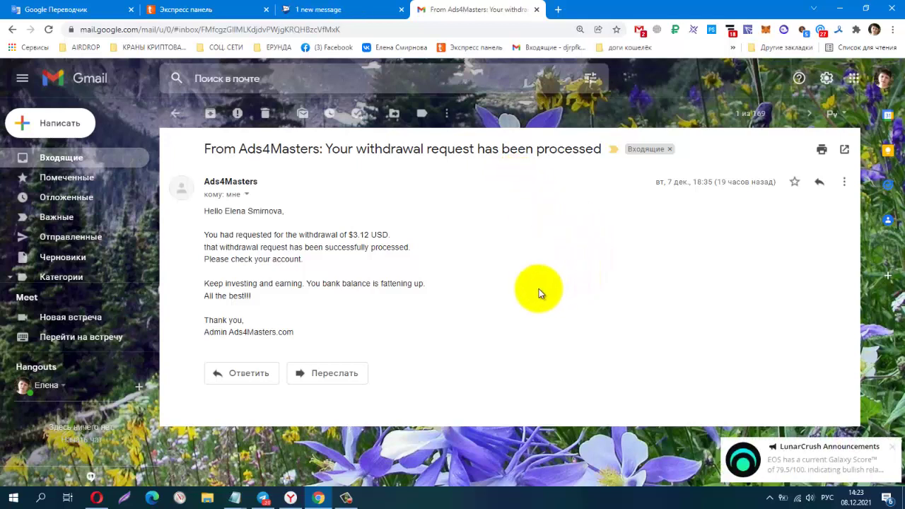
drag(350, 236, 394, 237)
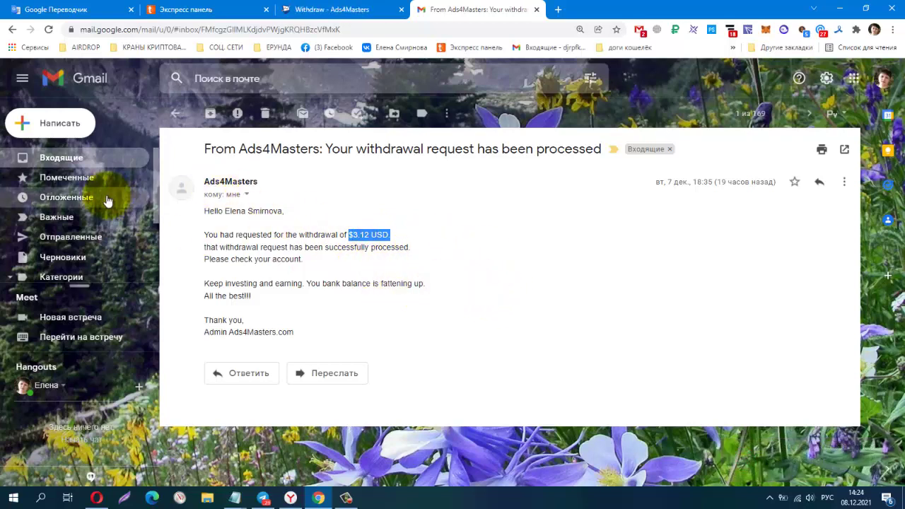
- Open the Payeer "Payment Received" email from the inbox's notifications category and examine the received amount and payment date
click(69, 163)
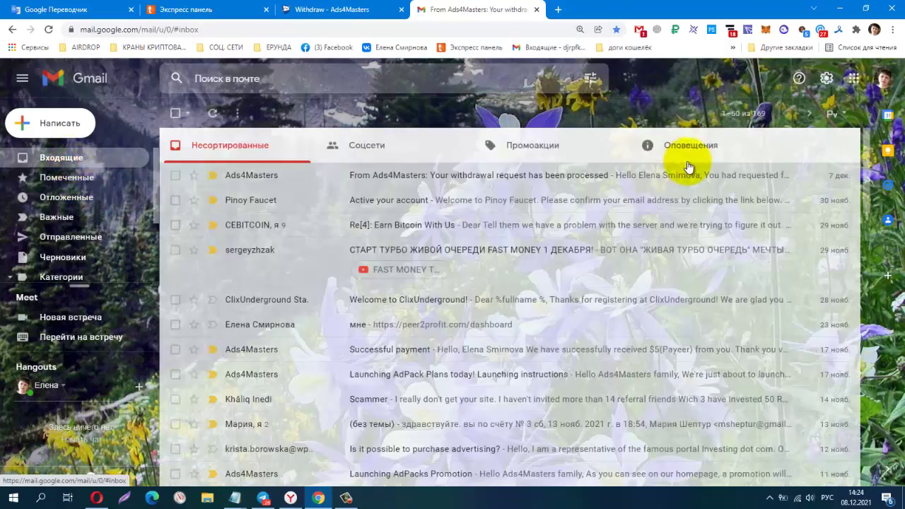
click(703, 157)
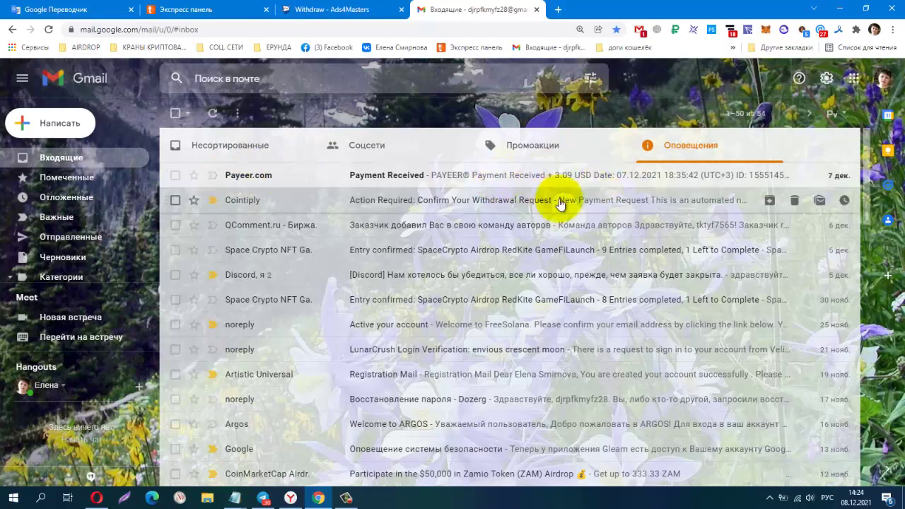
click(507, 178)
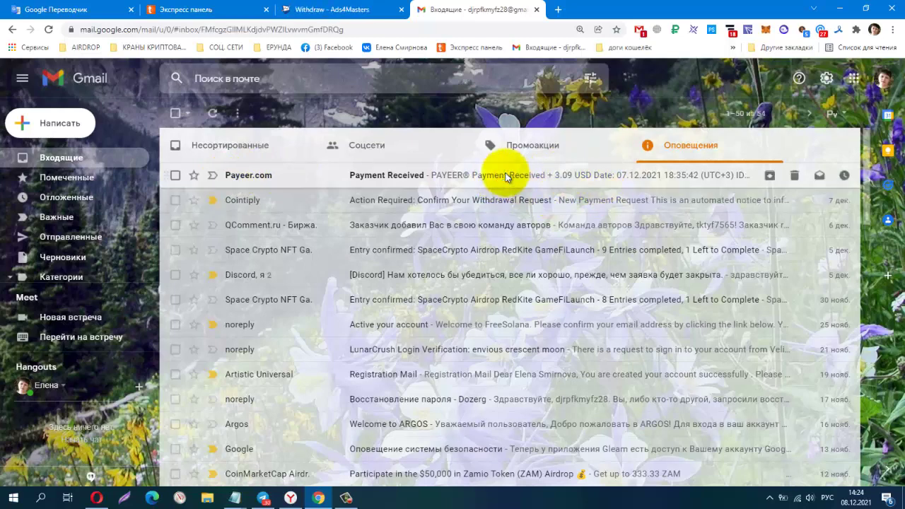
scroll(729, 242, down, 2)
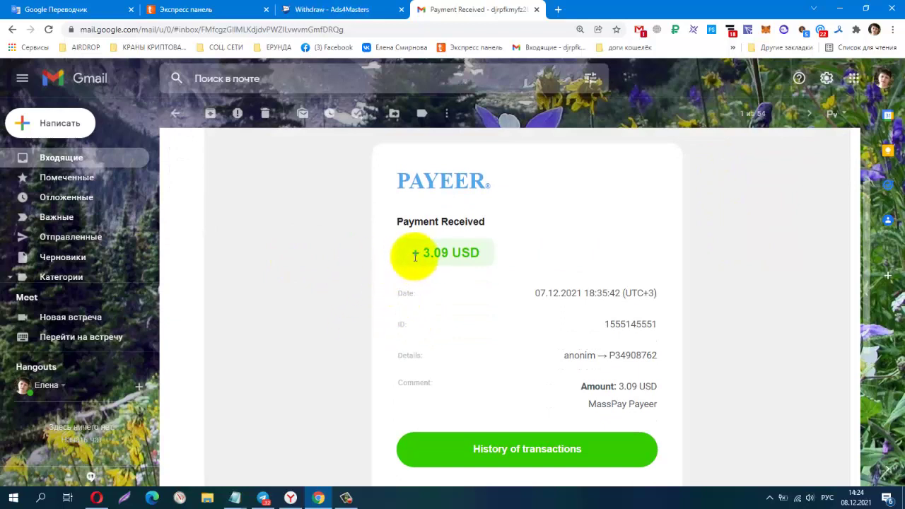
drag(411, 254, 487, 258)
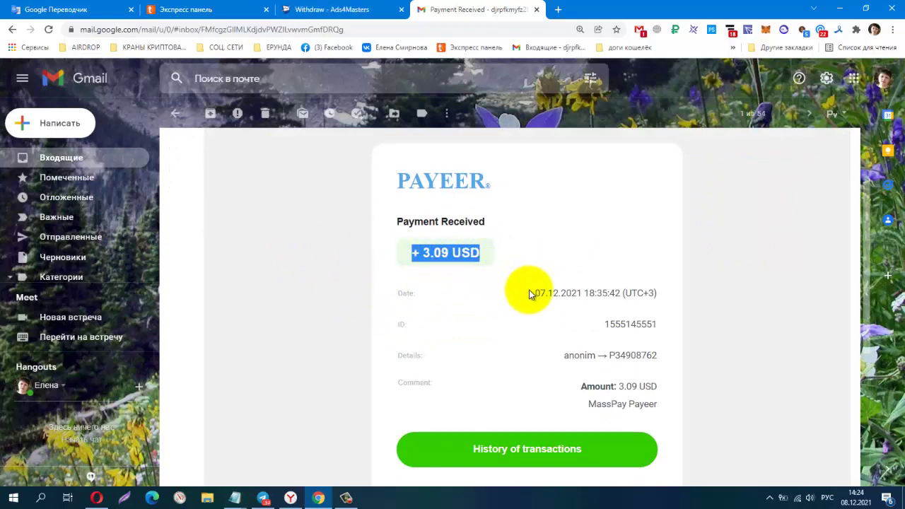
drag(532, 293, 555, 292)
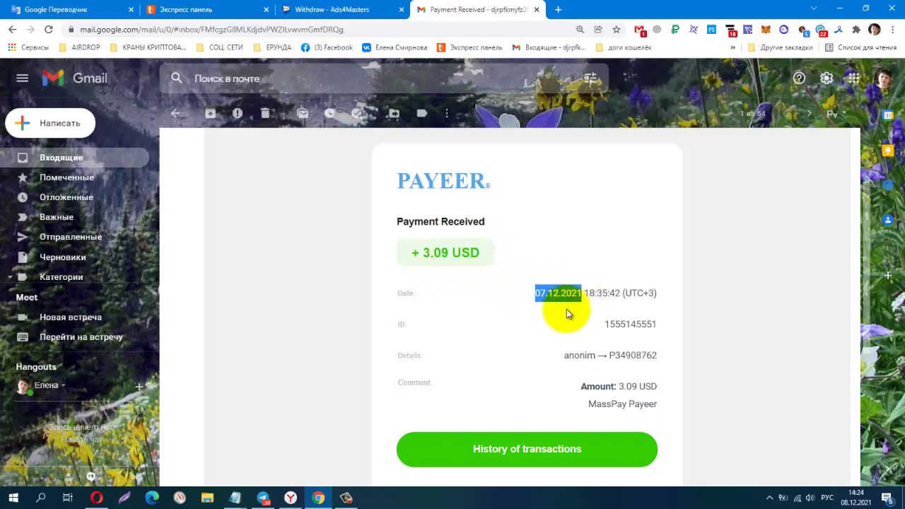
scroll(836, 337, down, 2)
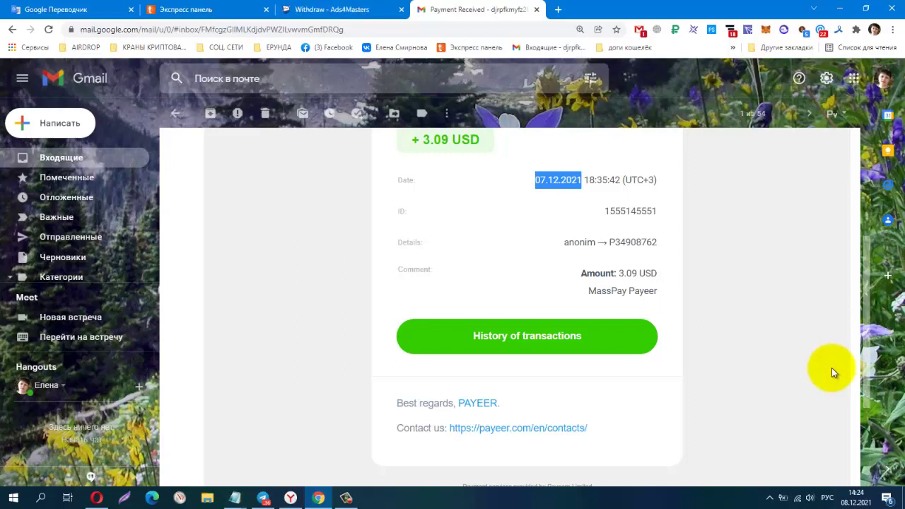
scroll(829, 368, up, 2)
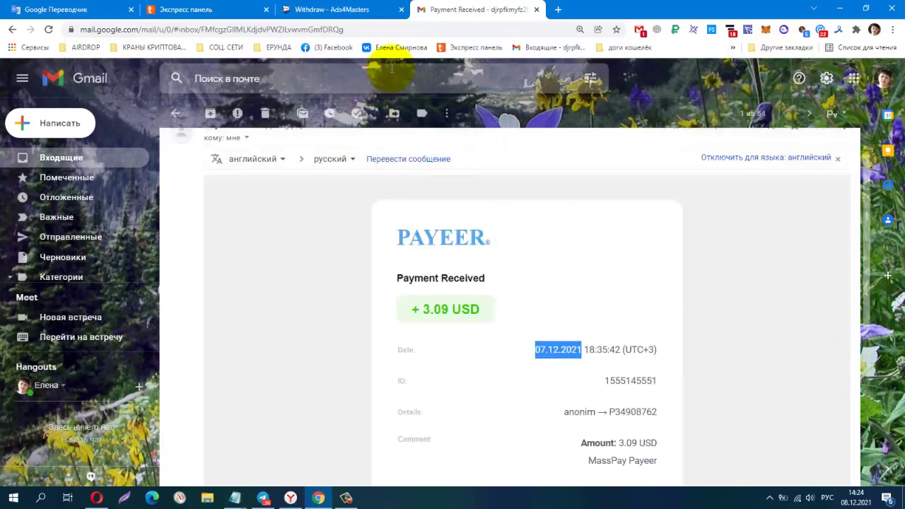
- Switch back to Ads4Masters, open the member overview and review the account balances, plan earnings and recent news
click(324, 11)
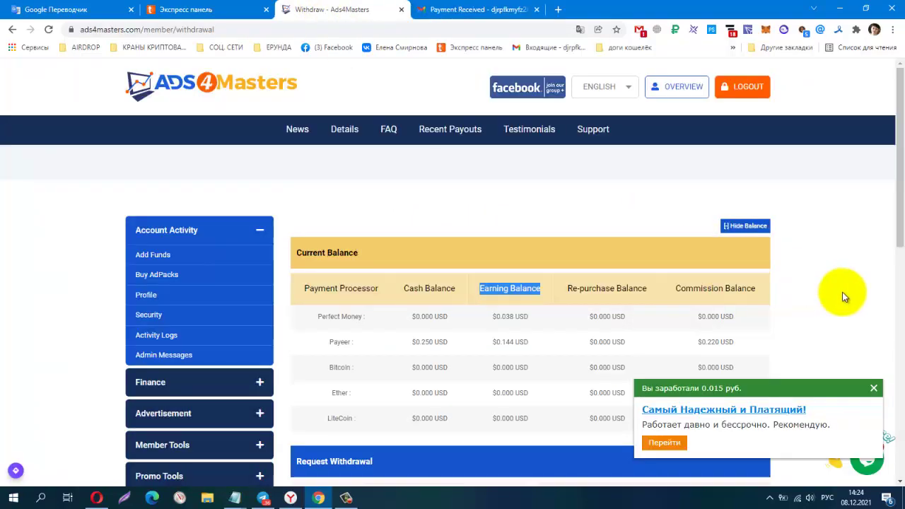
click(679, 93)
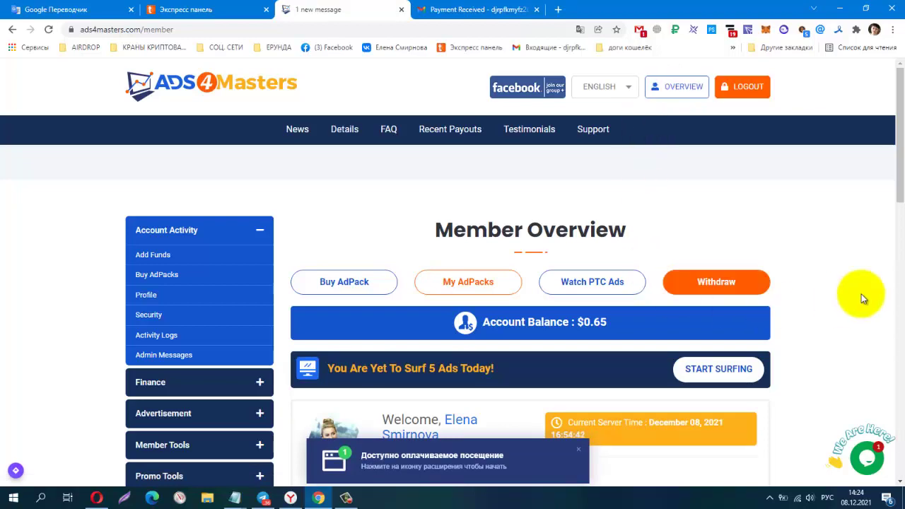
scroll(875, 288, down, 4)
scroll(872, 282, down, 2)
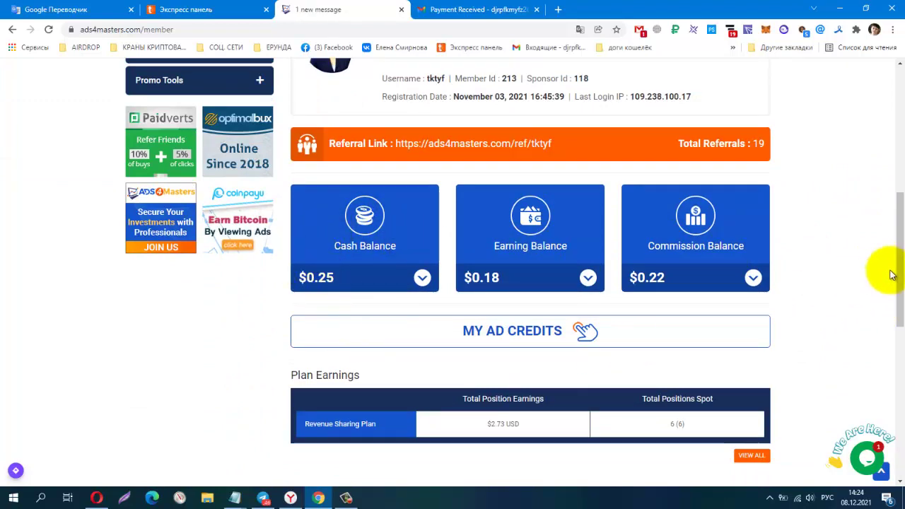
scroll(889, 277, down, 3)
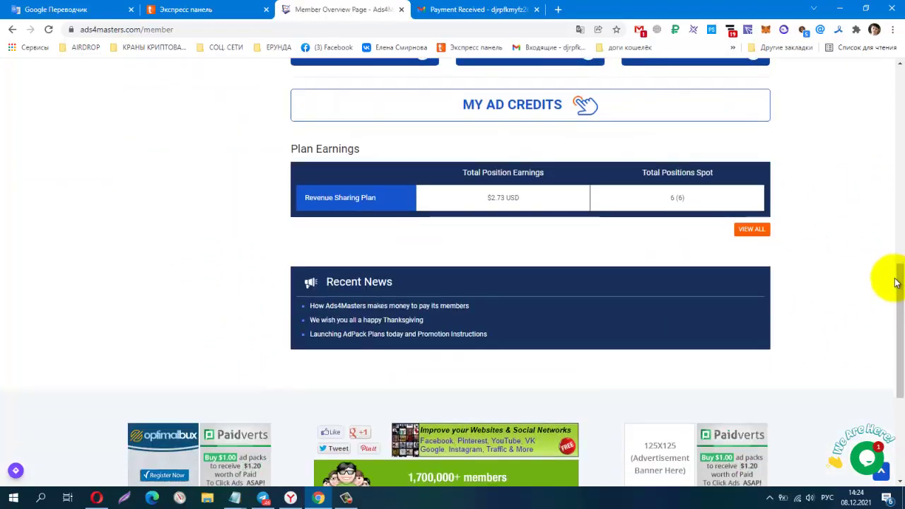
scroll(895, 283, up, 2)
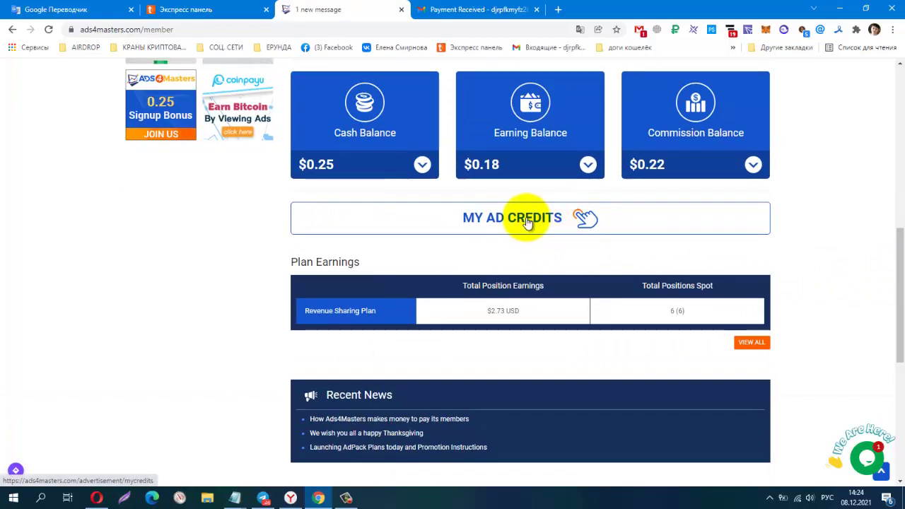
- Open My Ad Credits from the member overview and examine the credit statement and the banner ad credit history
click(527, 221)
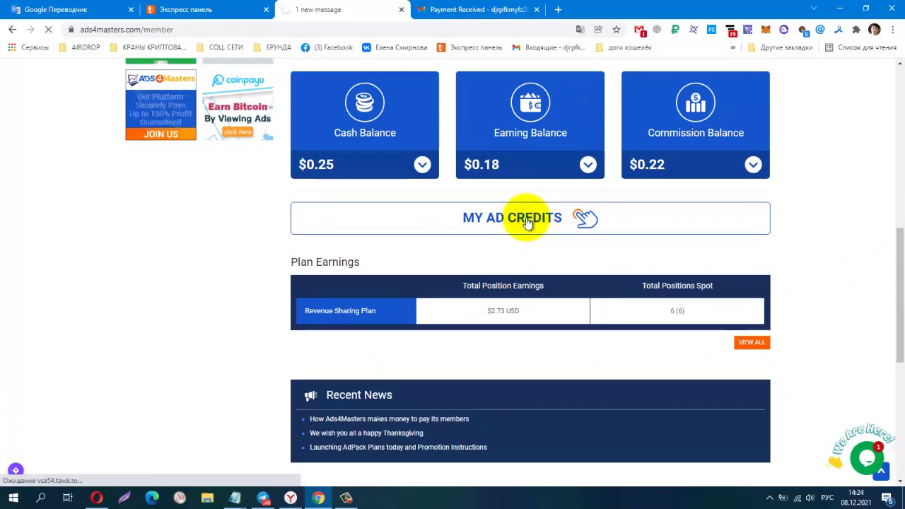
scroll(526, 222, down, 2)
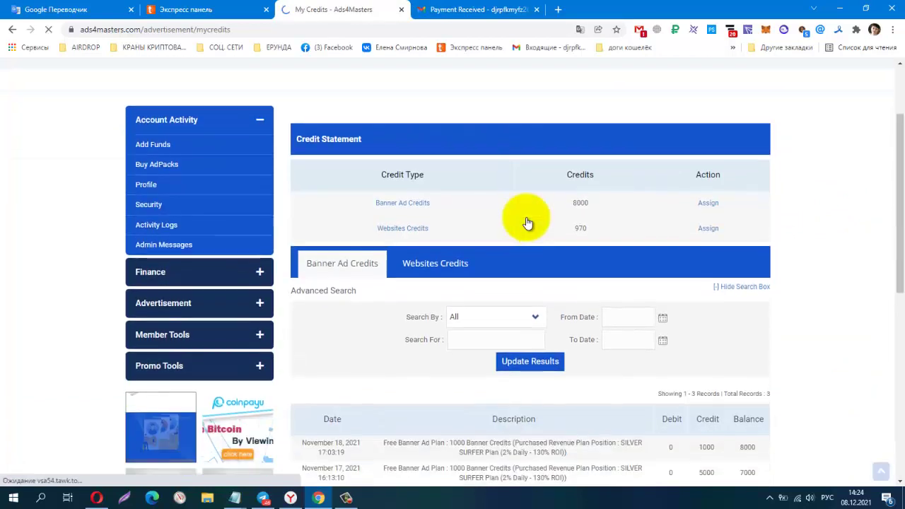
scroll(524, 217, down, 3)
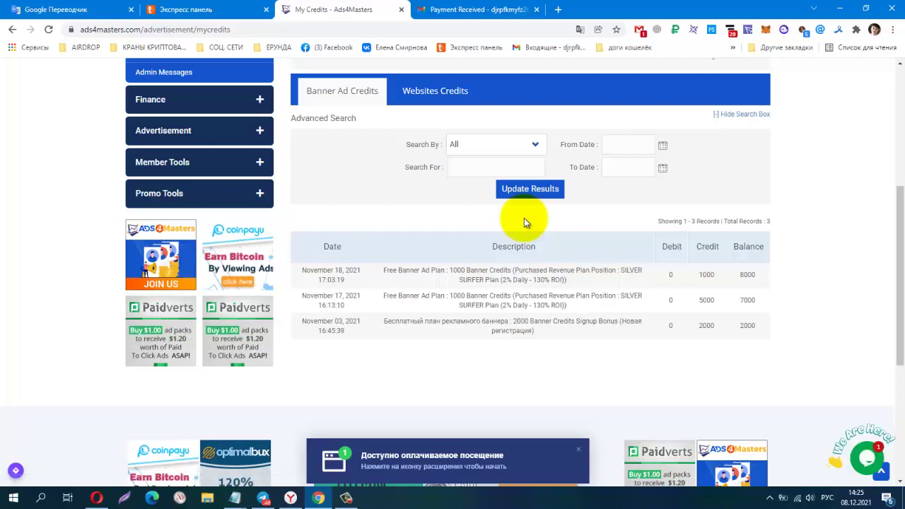
scroll(901, 253, up, 3)
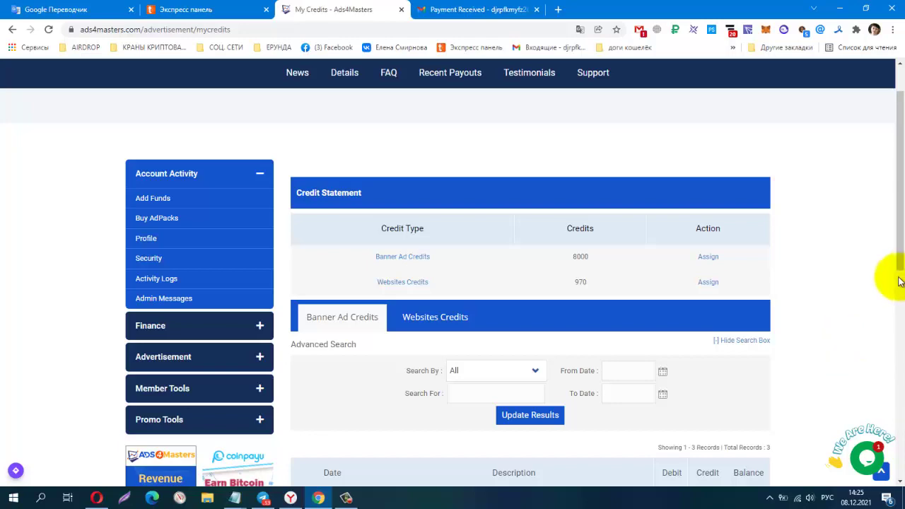
scroll(900, 282, down, 2)
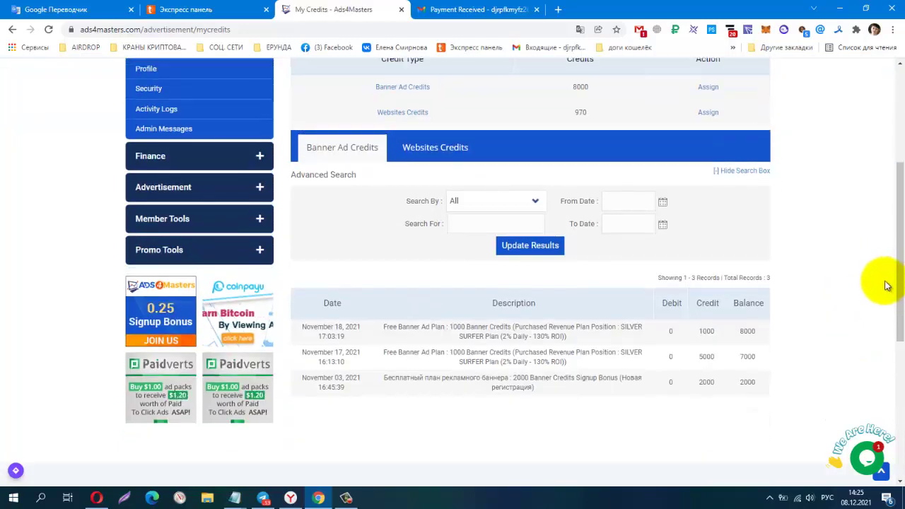
scroll(887, 285, up, 3)
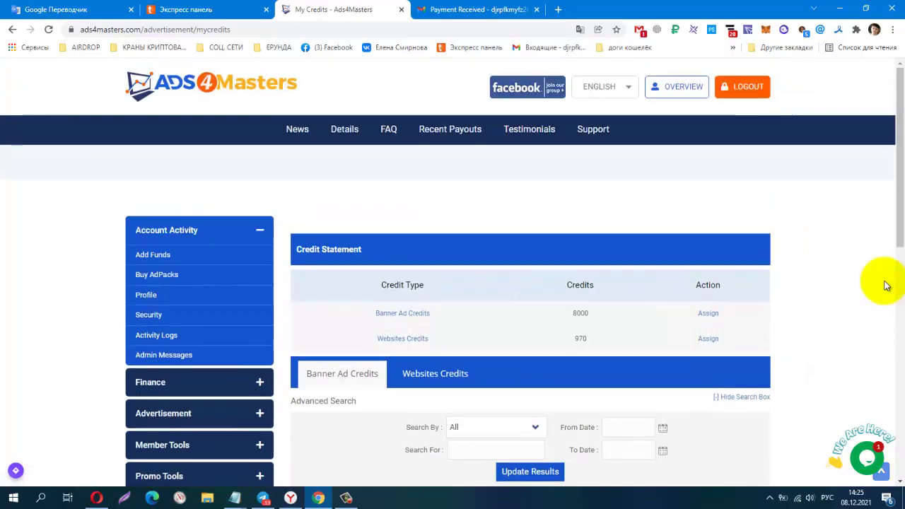
- Open the Banner Ads advertising page and review the banner ad plans with their prices
scroll(884, 285, down, 1)
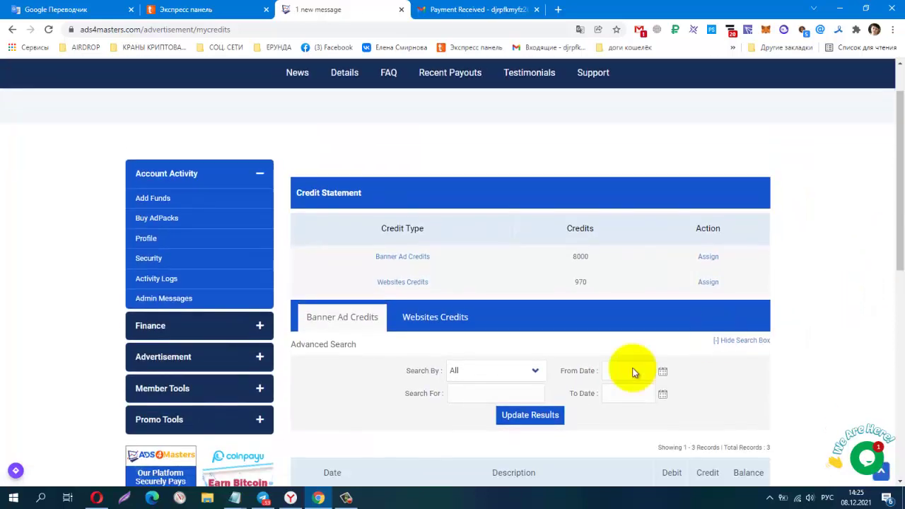
click(260, 357)
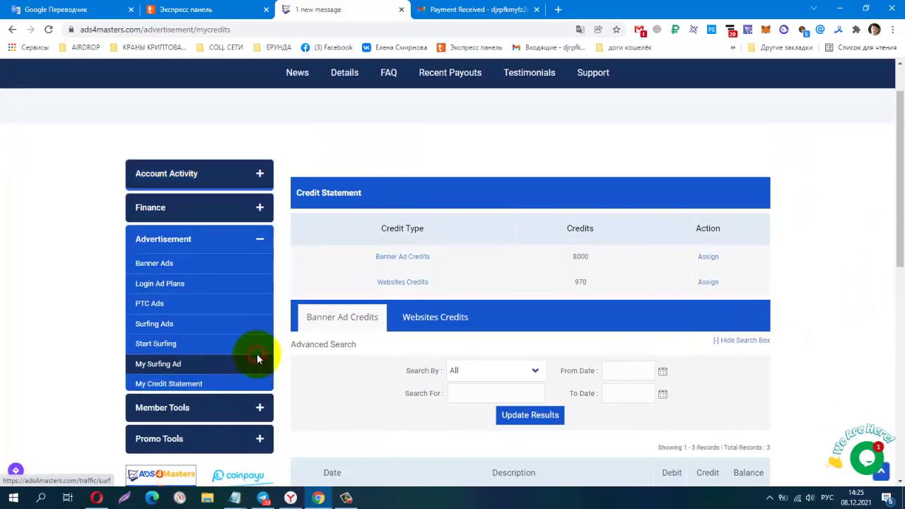
click(155, 263)
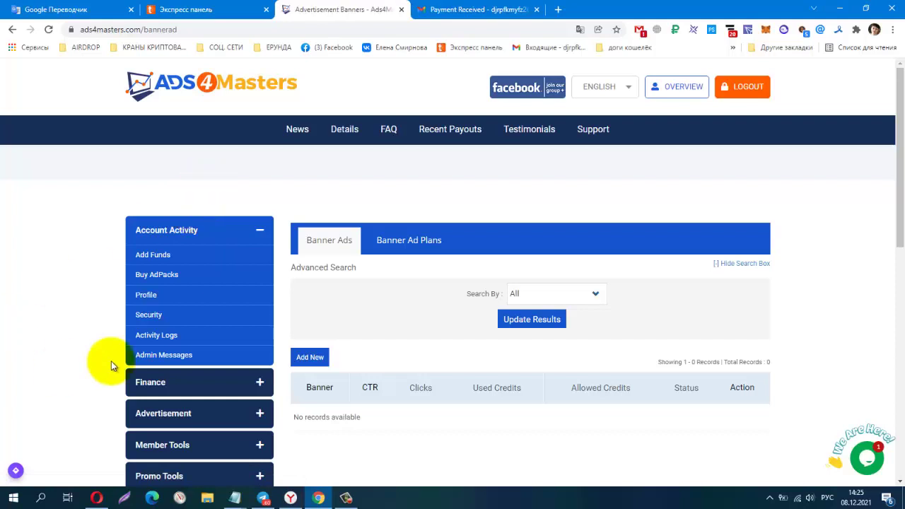
click(397, 240)
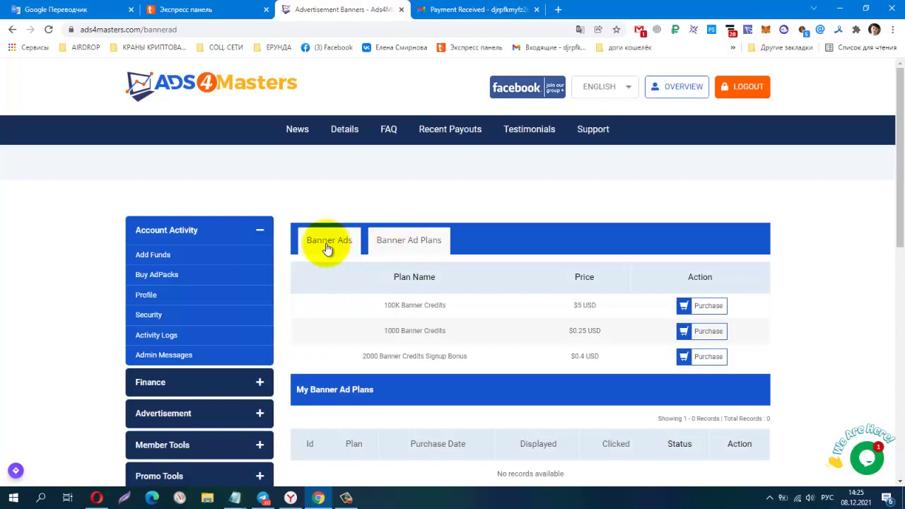
- Return to the Banner Ads list, open the form for a new banner ad and examine its fields and banner style options
click(312, 244)
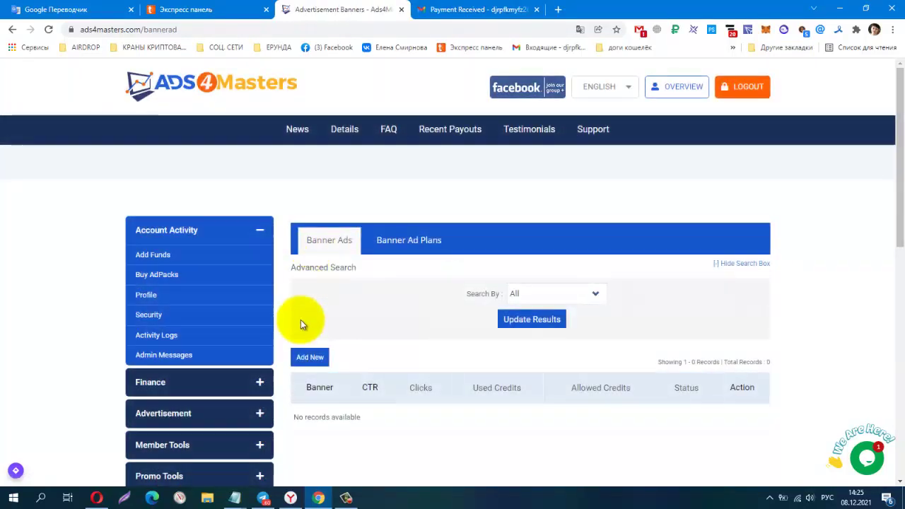
click(309, 358)
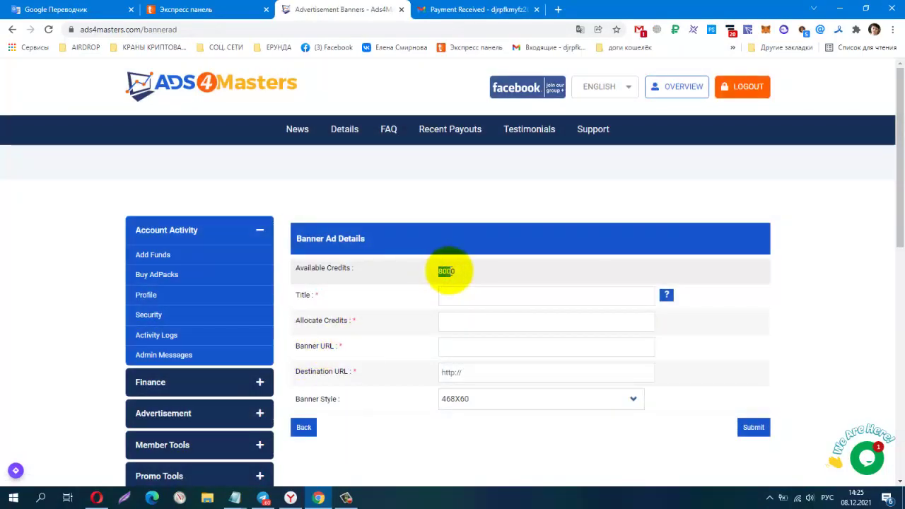
scroll(534, 271, down, 2)
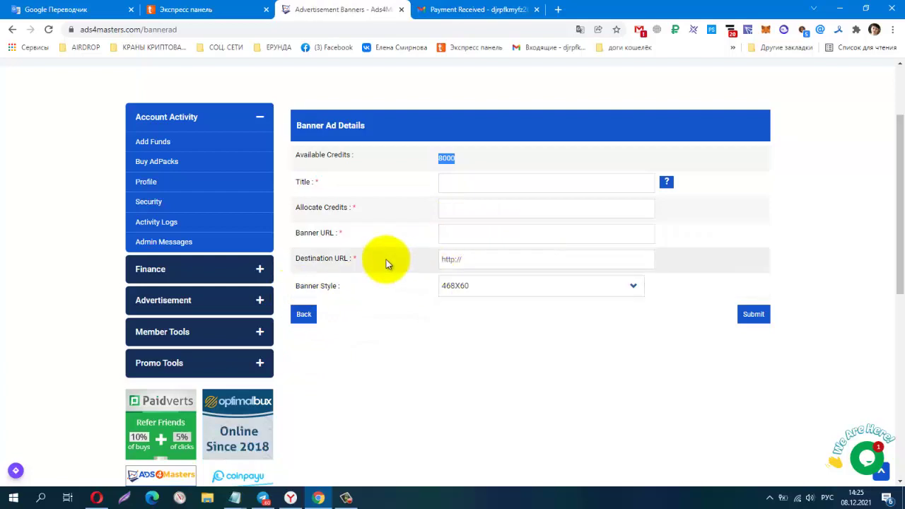
click(580, 290)
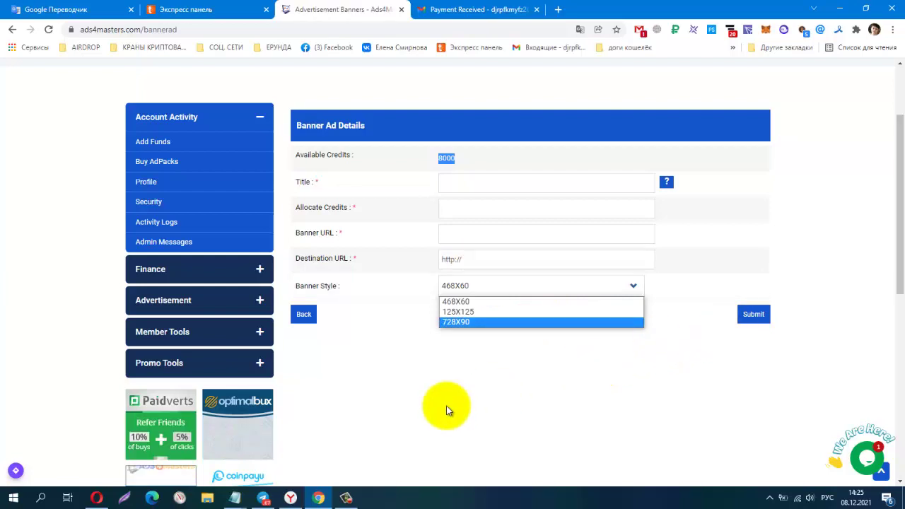
click(419, 411)
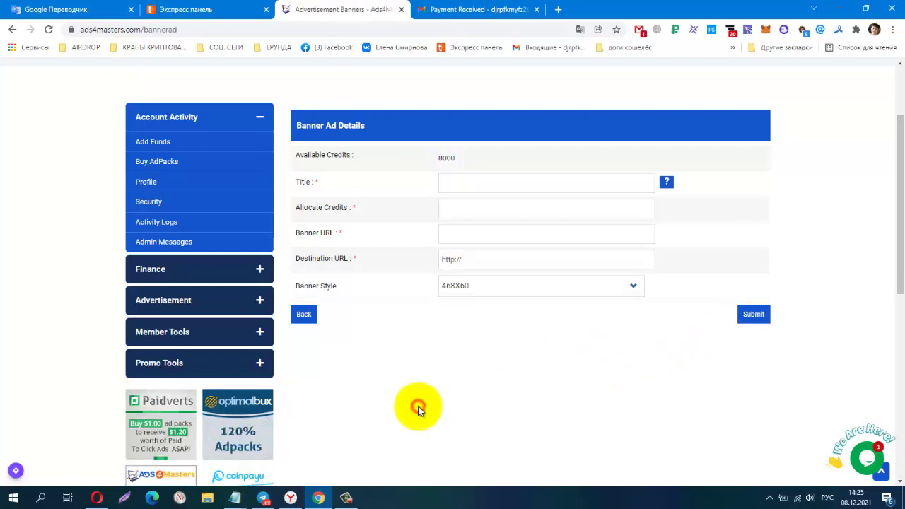
- Open Login Ad Plans and review the Surfbar Login Ads plans and prices
click(259, 301)
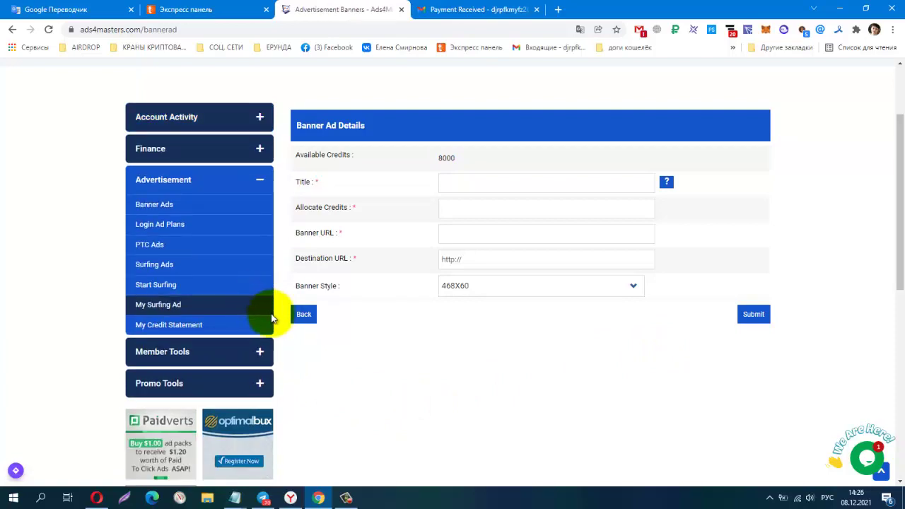
click(209, 230)
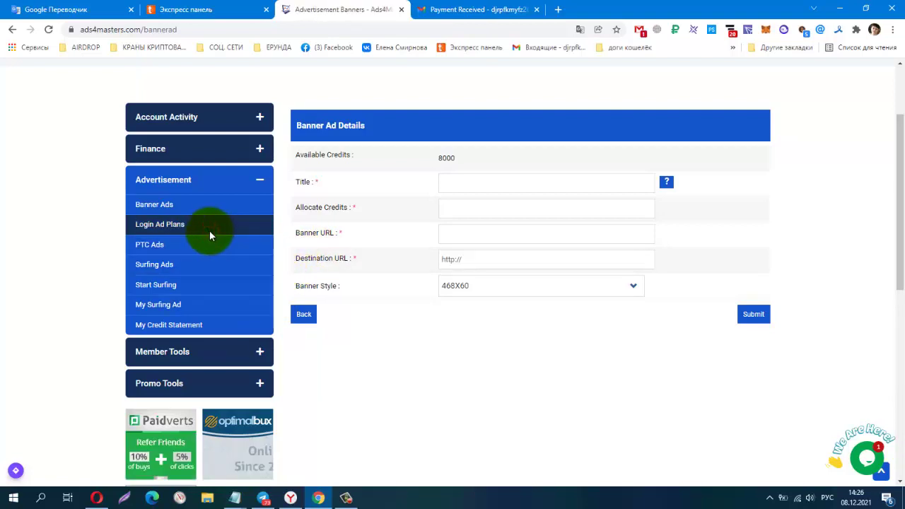
click(164, 228)
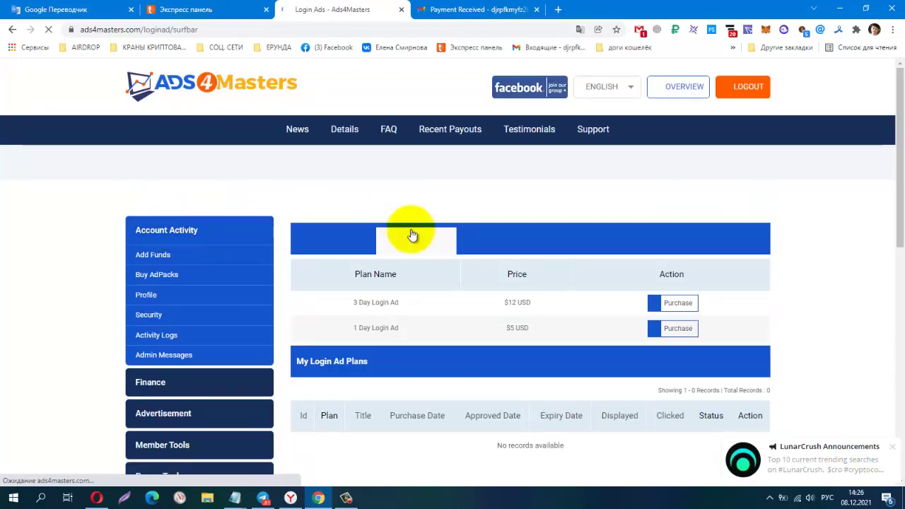
scroll(636, 226, down, 1)
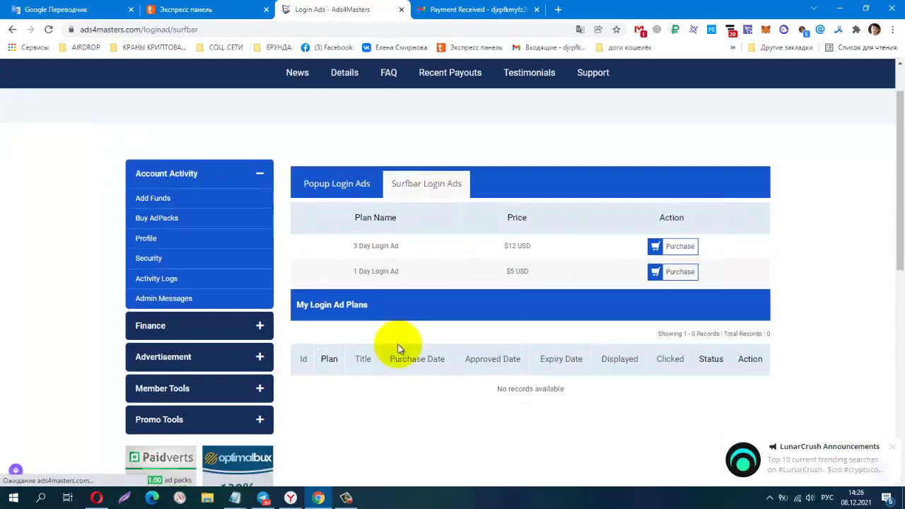
- Open the PTC Ads page and examine the available plans and their country prices
click(222, 359)
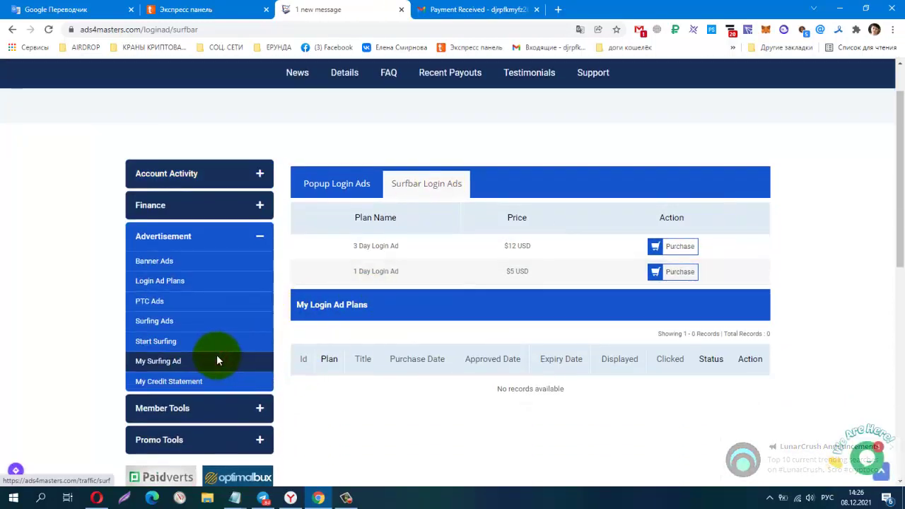
click(150, 302)
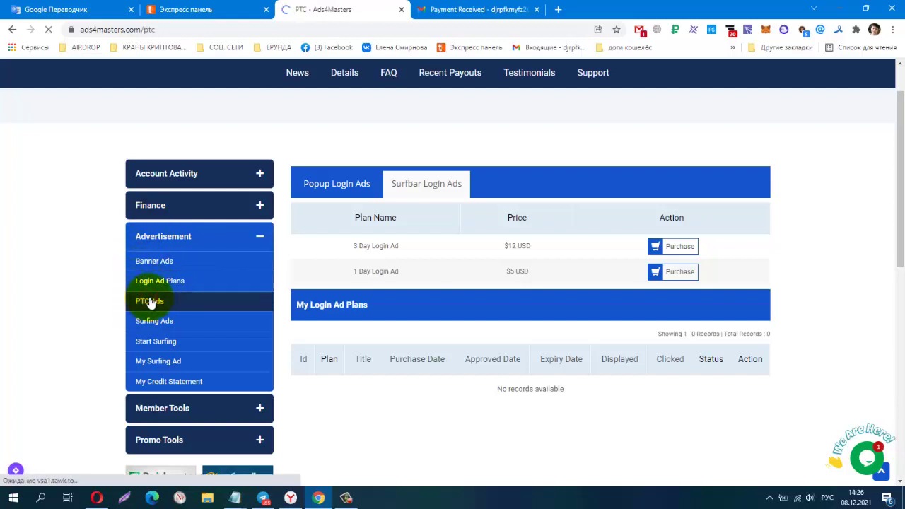
scroll(449, 329, down, 2)
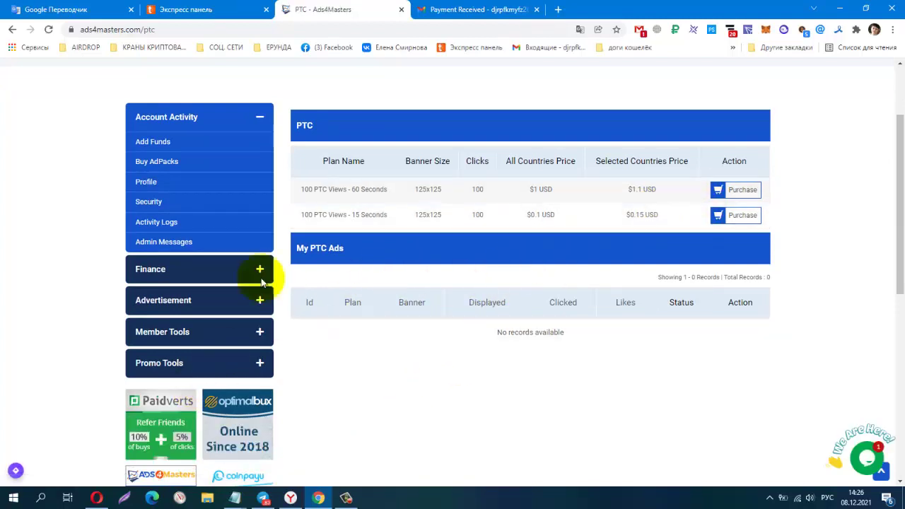
- Open the Surfing Ads page and examine the website credit plans and prices
click(226, 305)
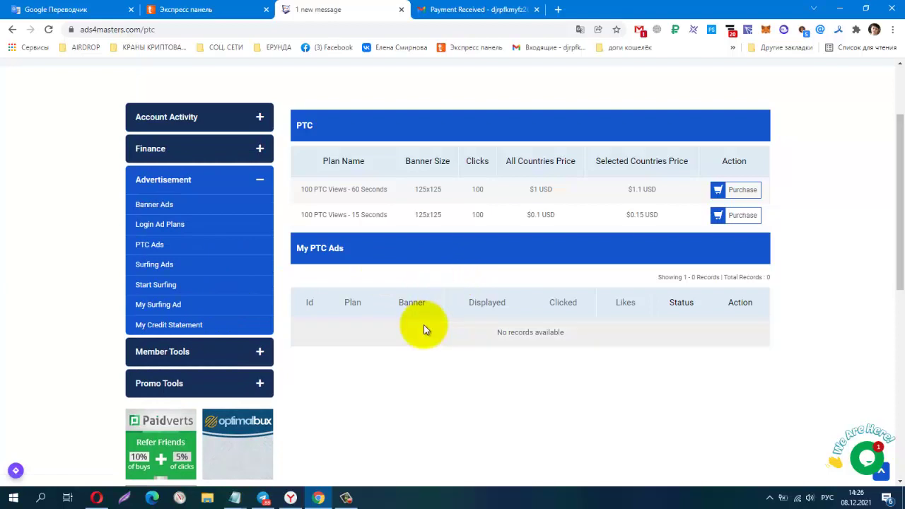
click(172, 272)
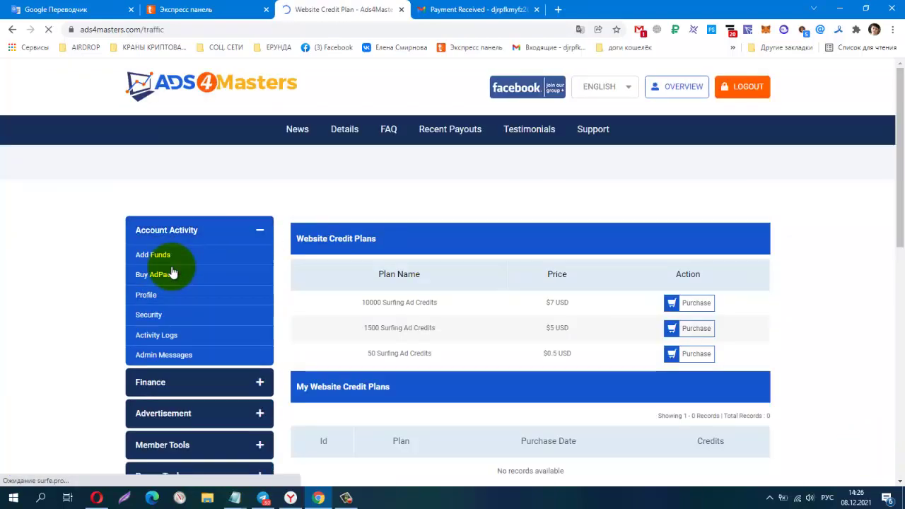
scroll(172, 272, down, 2)
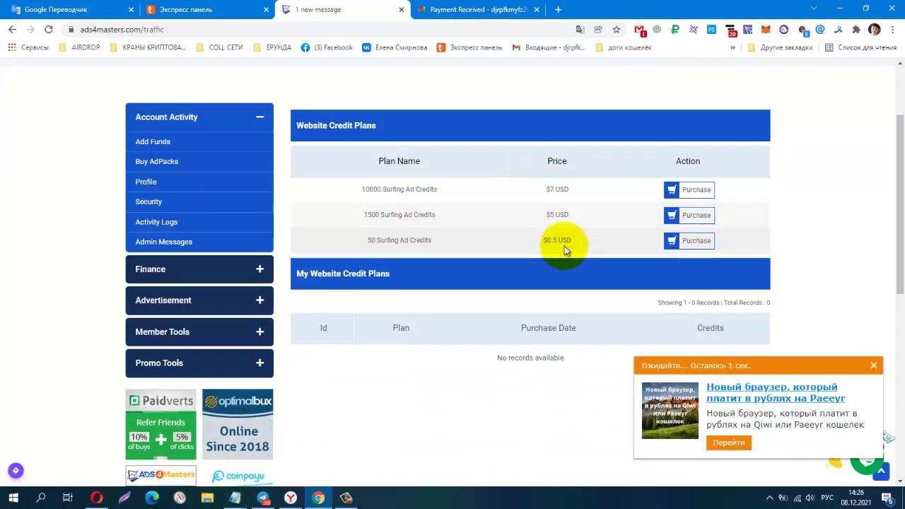
- Open My Surfing Ad, start adding a new website and examine the available credits and required details
click(210, 300)
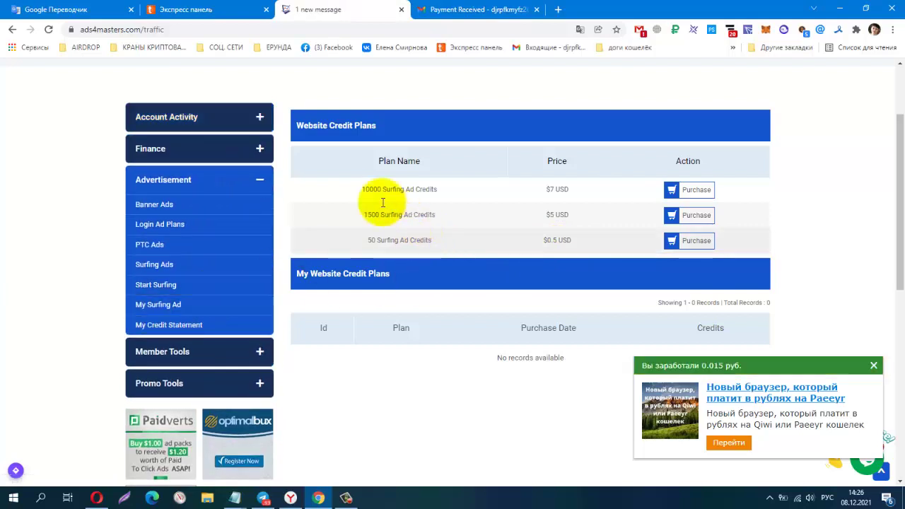
click(173, 307)
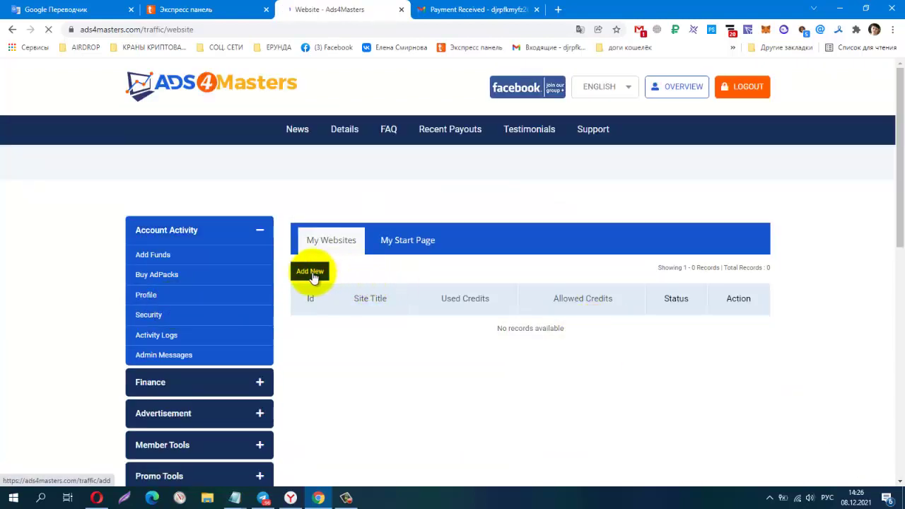
click(311, 272)
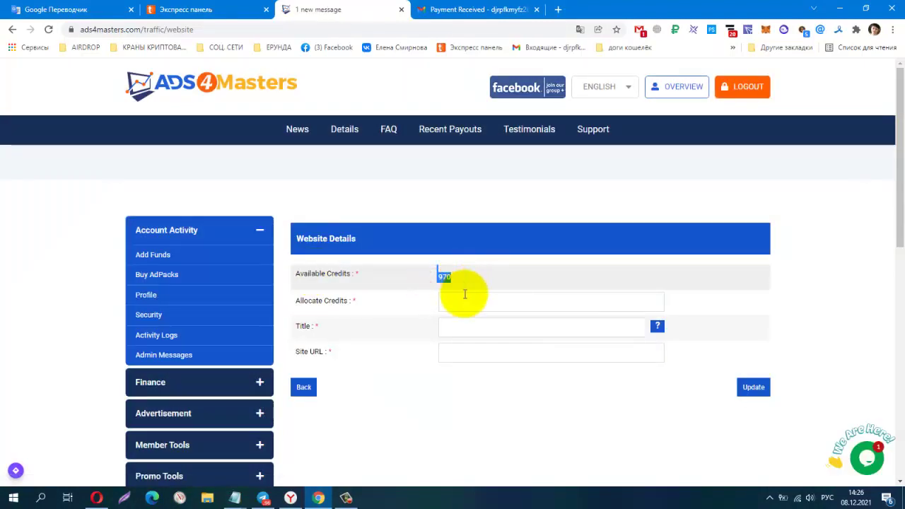
scroll(465, 294, down, 3)
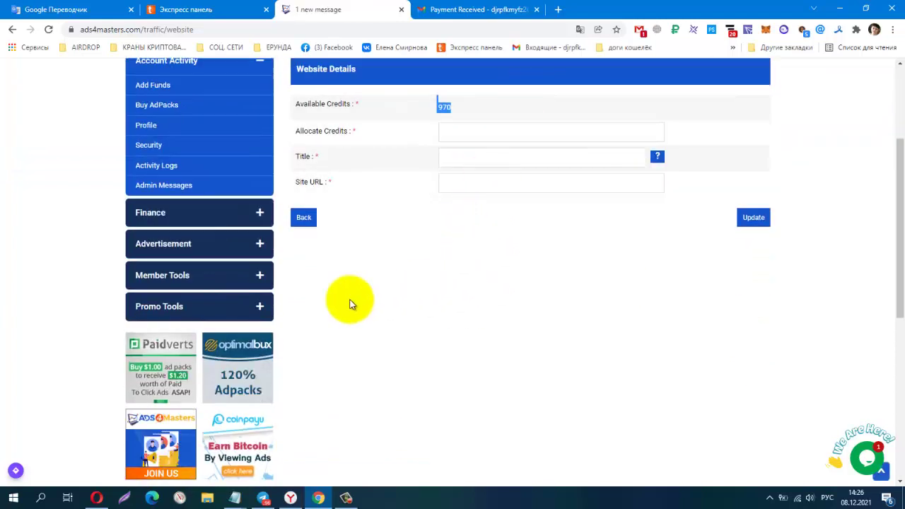
- Open My Credit Statement and review the credit totals and the banner ad credit history
click(260, 245)
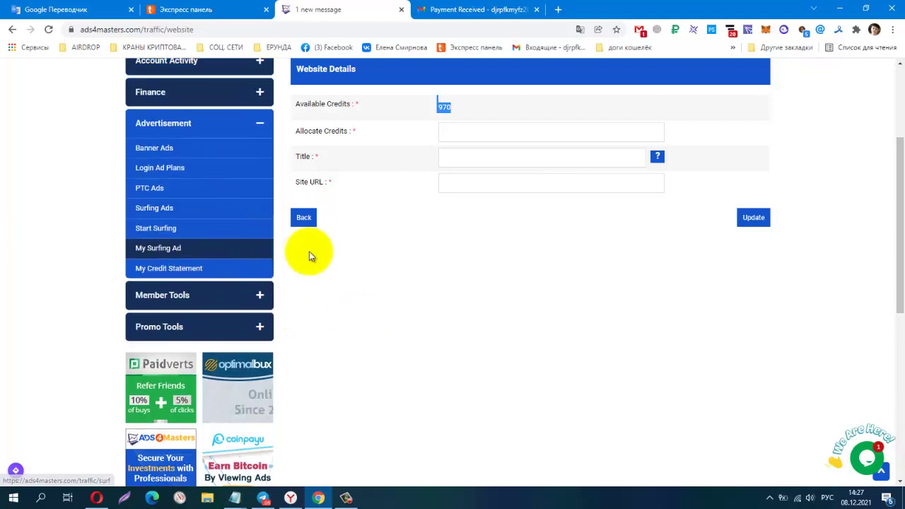
click(209, 269)
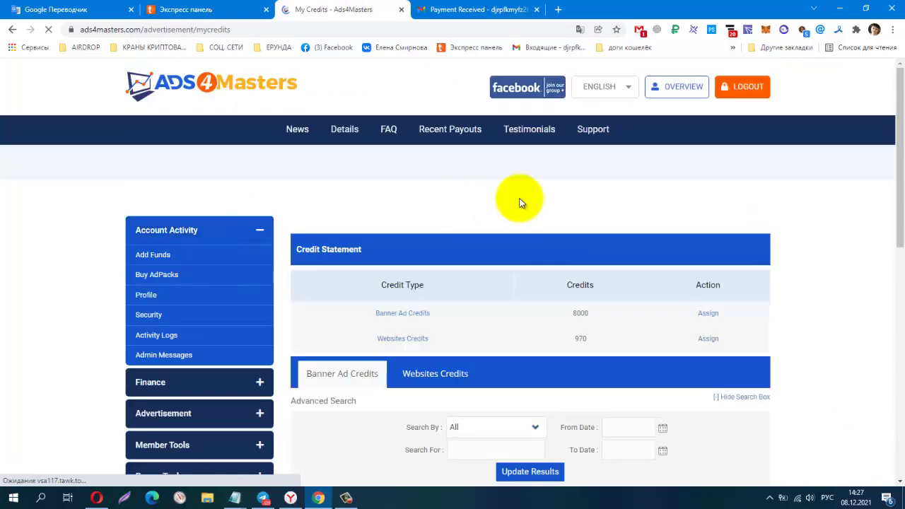
scroll(520, 203, down, 1)
scroll(519, 203, down, 2)
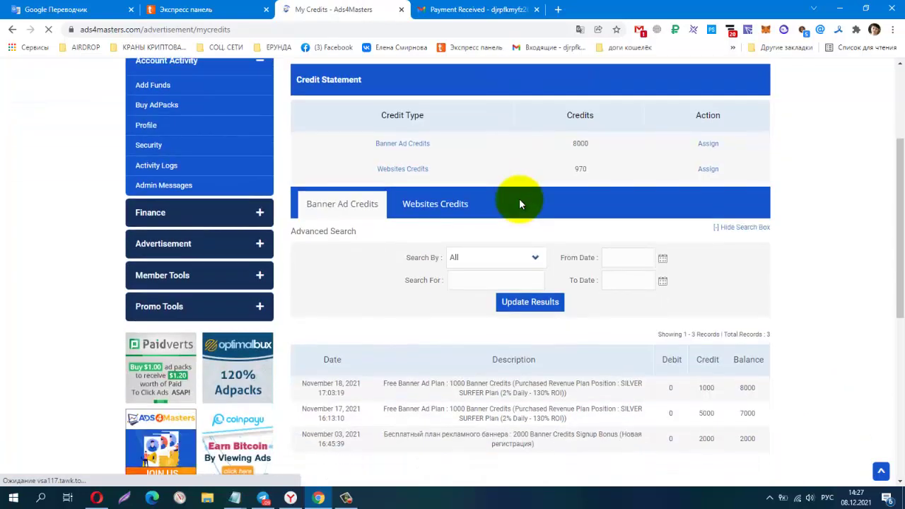
scroll(519, 203, down, 3)
scroll(519, 203, up, 2)
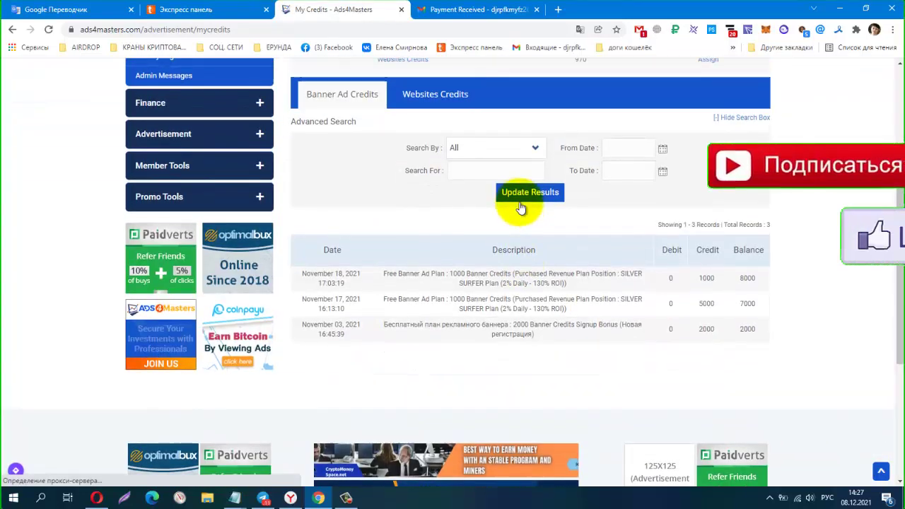
scroll(519, 203, up, 3)
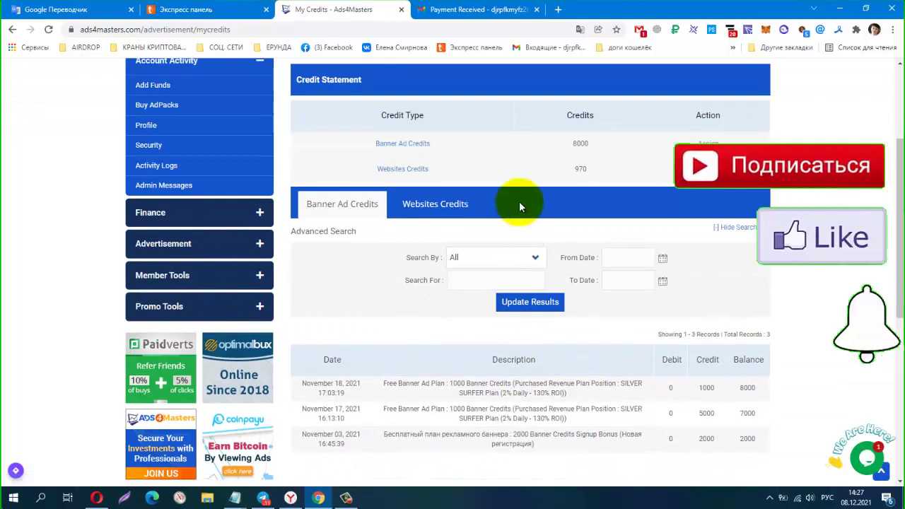
- Show the Websites Credits history in the credit statement and look through its surfing records
click(433, 206)
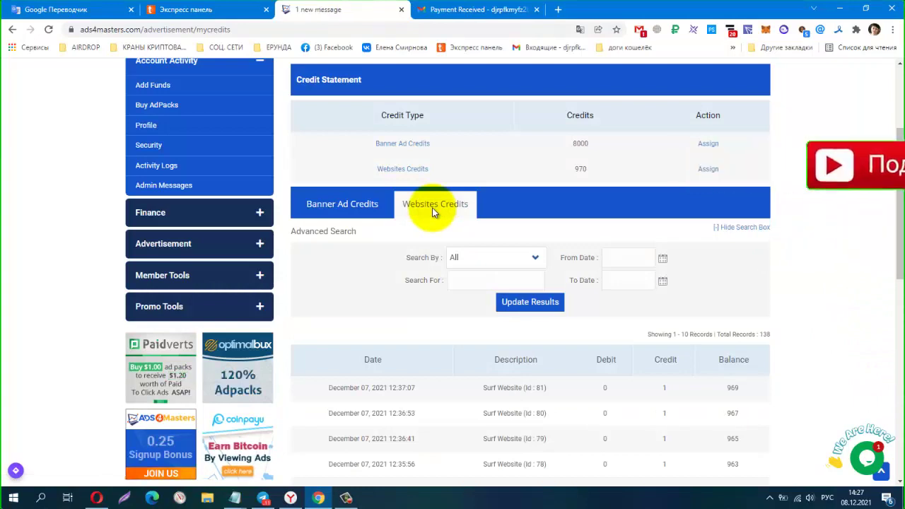
scroll(433, 212, down, 3)
scroll(433, 210, down, 1)
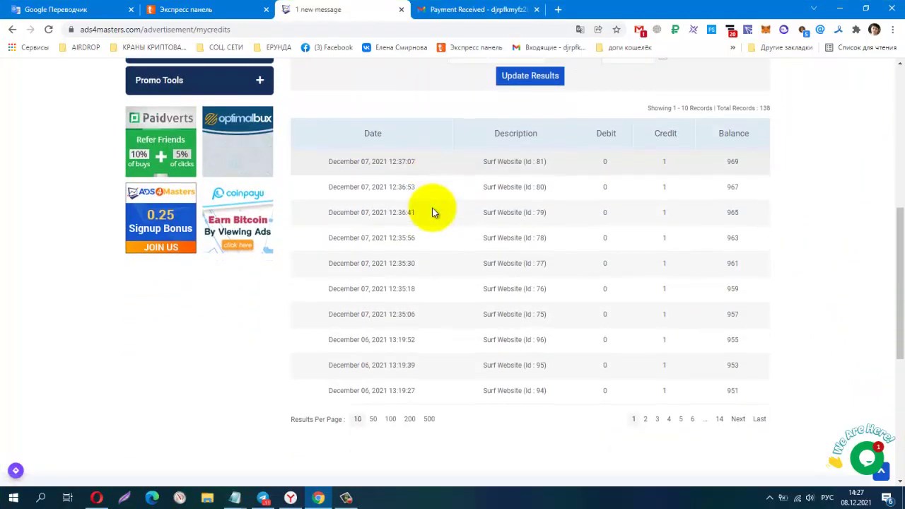
scroll(433, 211, up, 5)
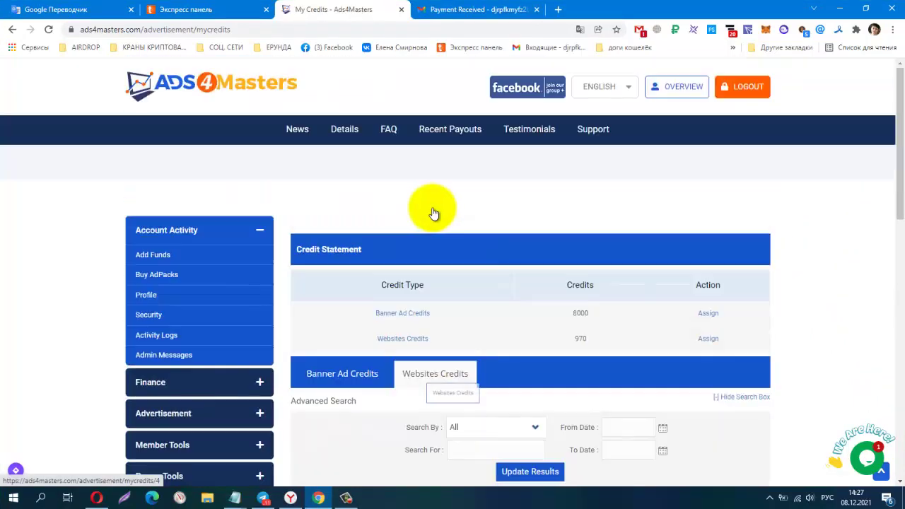
- Return to the member overview, highlight the account balance and review the cash, earning and commission balances
click(662, 92)
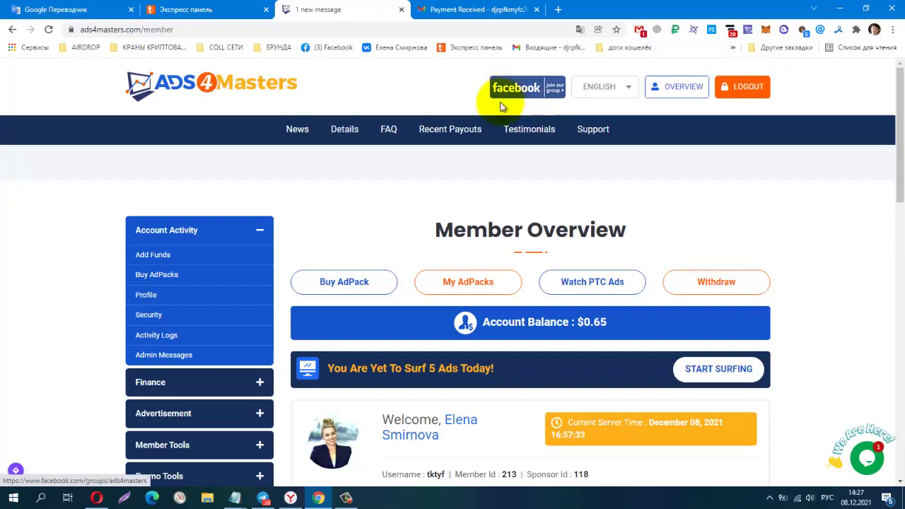
drag(579, 319, 628, 326)
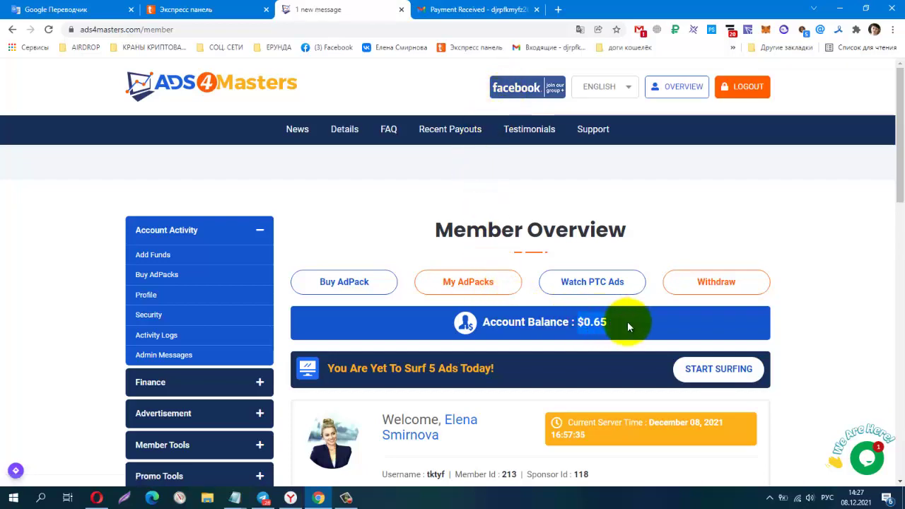
scroll(704, 306, down, 2)
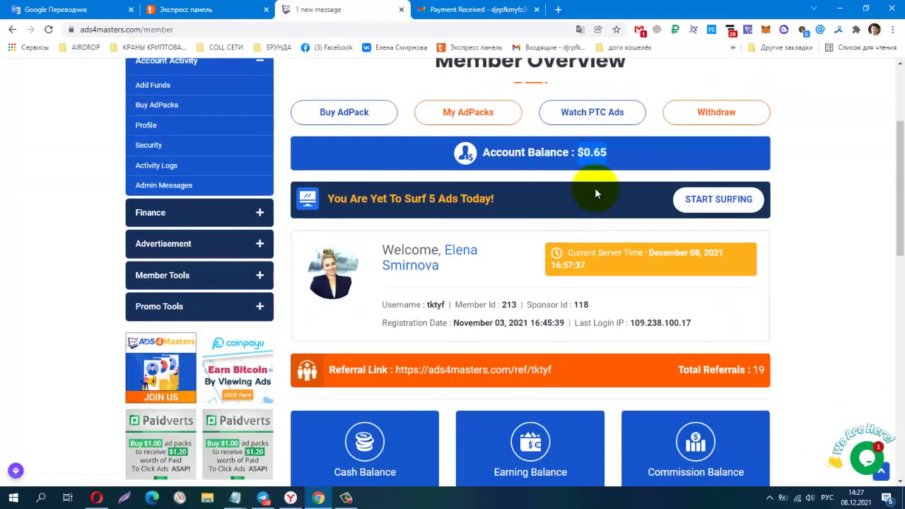
scroll(617, 182, down, 2)
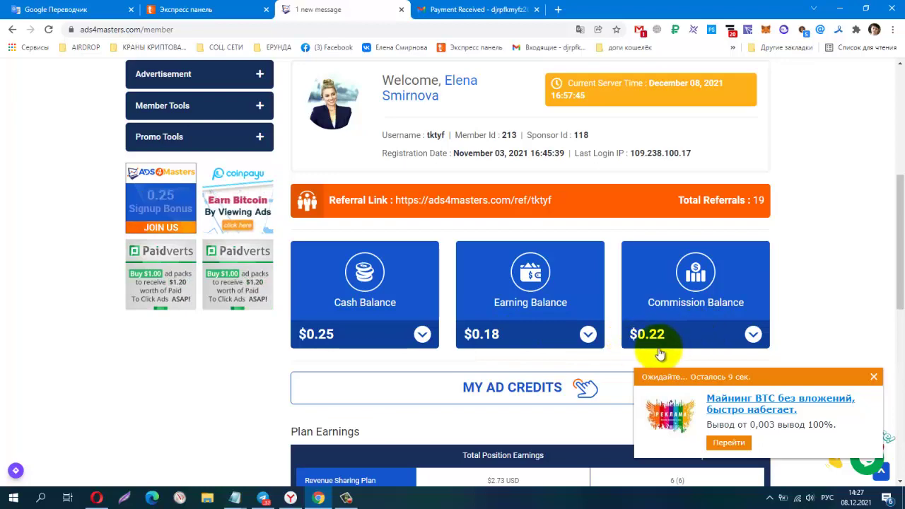
scroll(637, 259, up, 3)
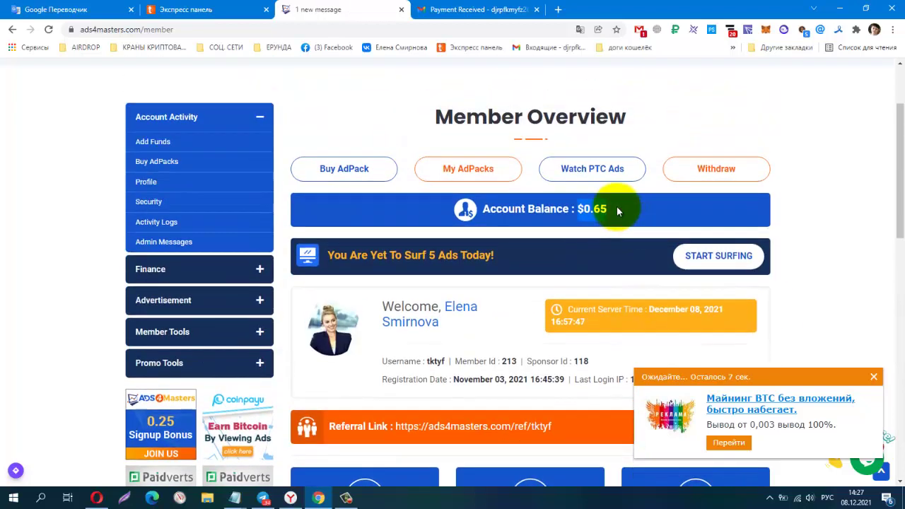
double_click(597, 207)
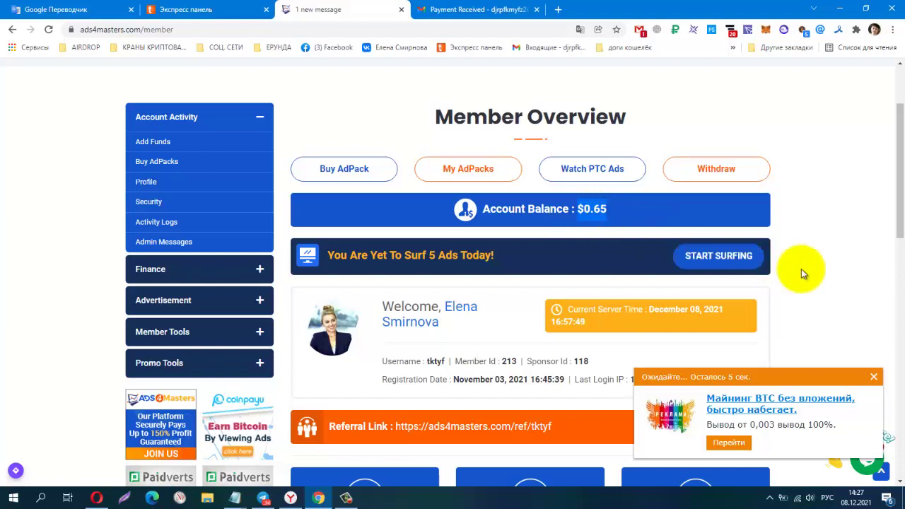